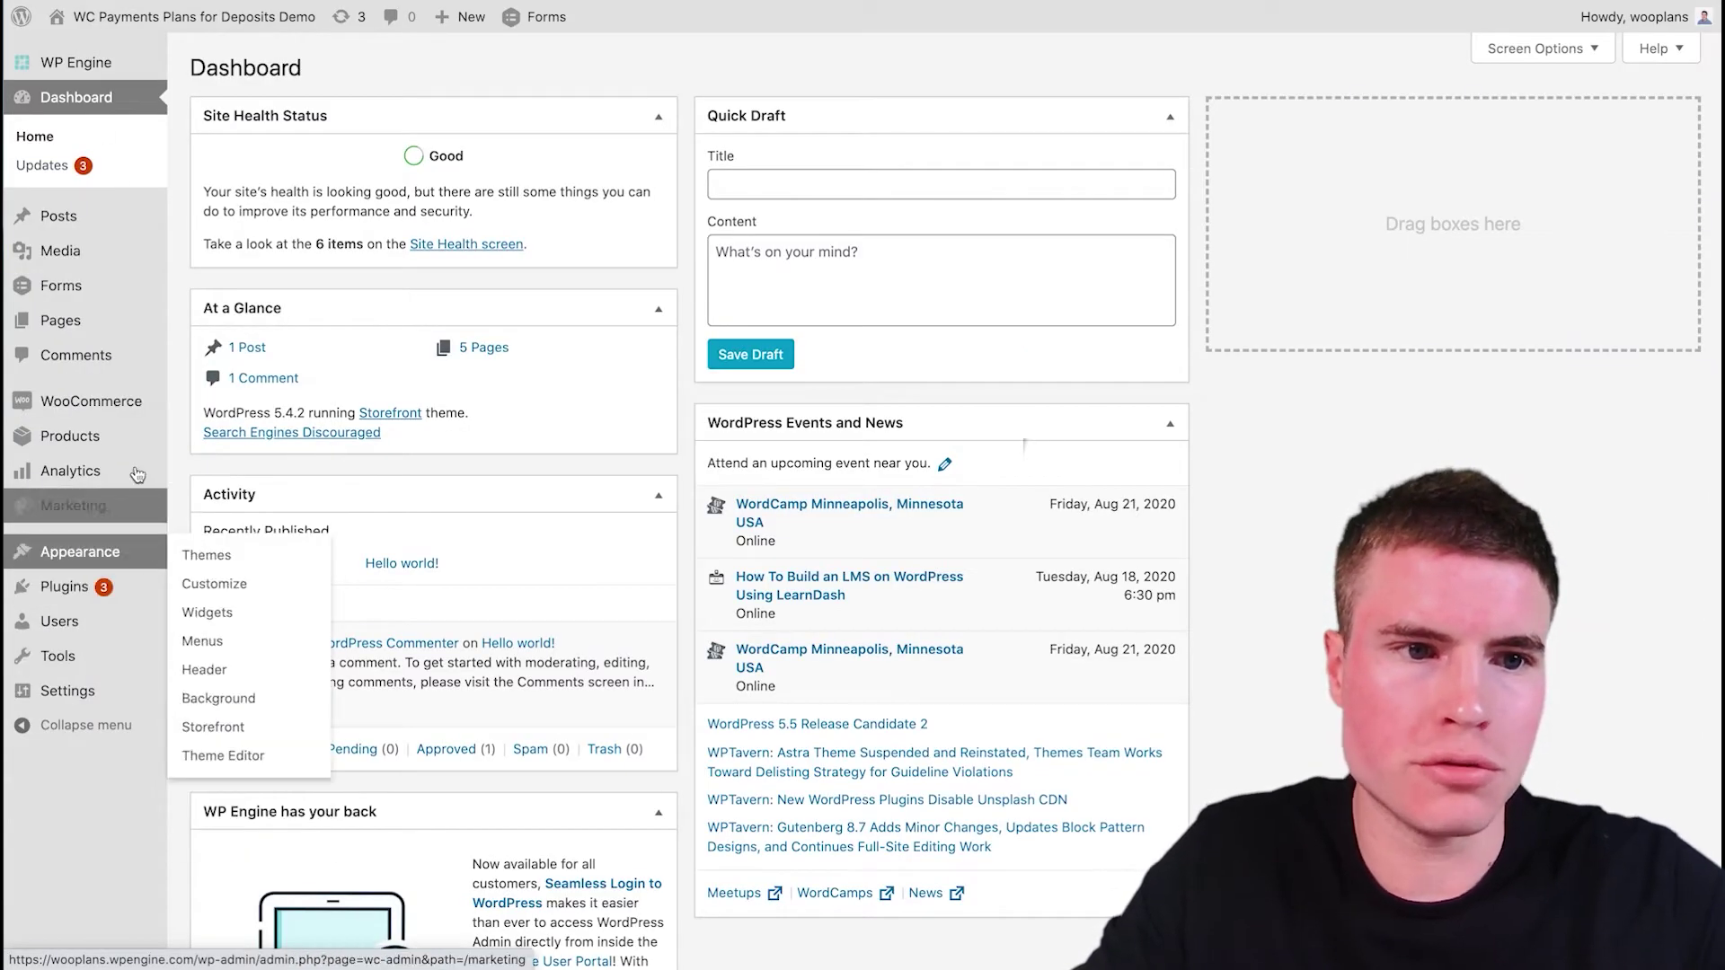
- Upload woocommerce-variation-swatches-and-photos.zip through Plugins > Add New and install it
{"action": "mouse_move", "coordinate": [137, 458]}
{"action": "mouse_move", "coordinate": [141, 598]}
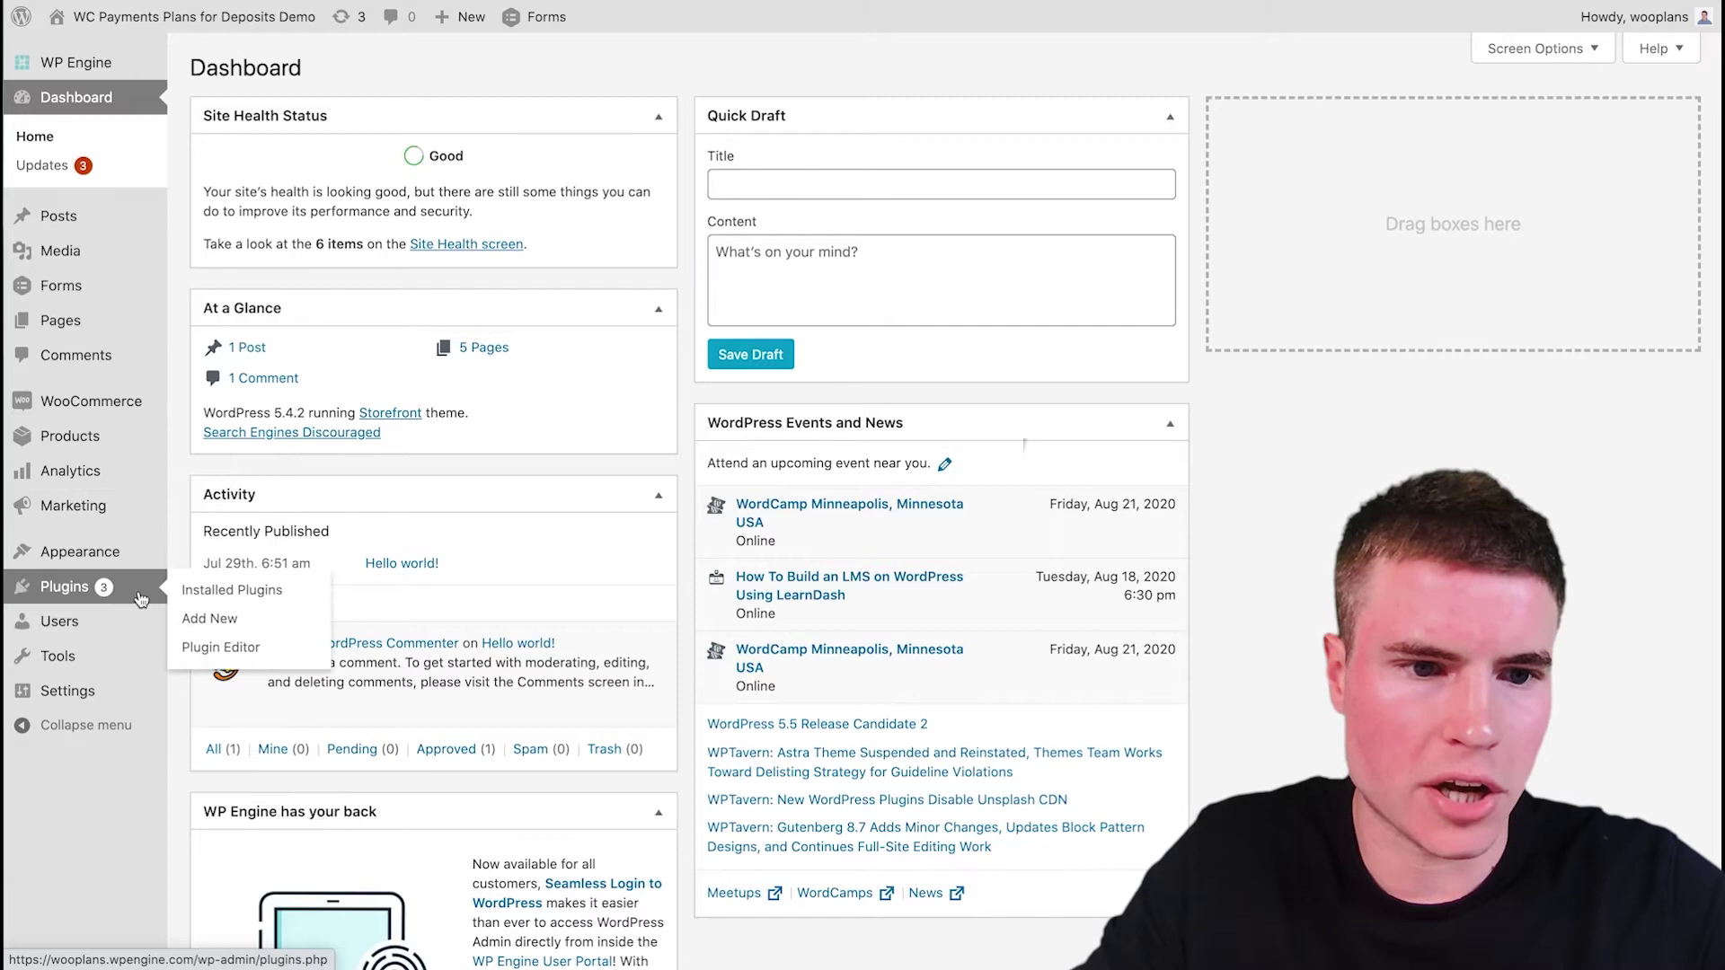
{"action": "left_click", "coordinate": [230, 629]}
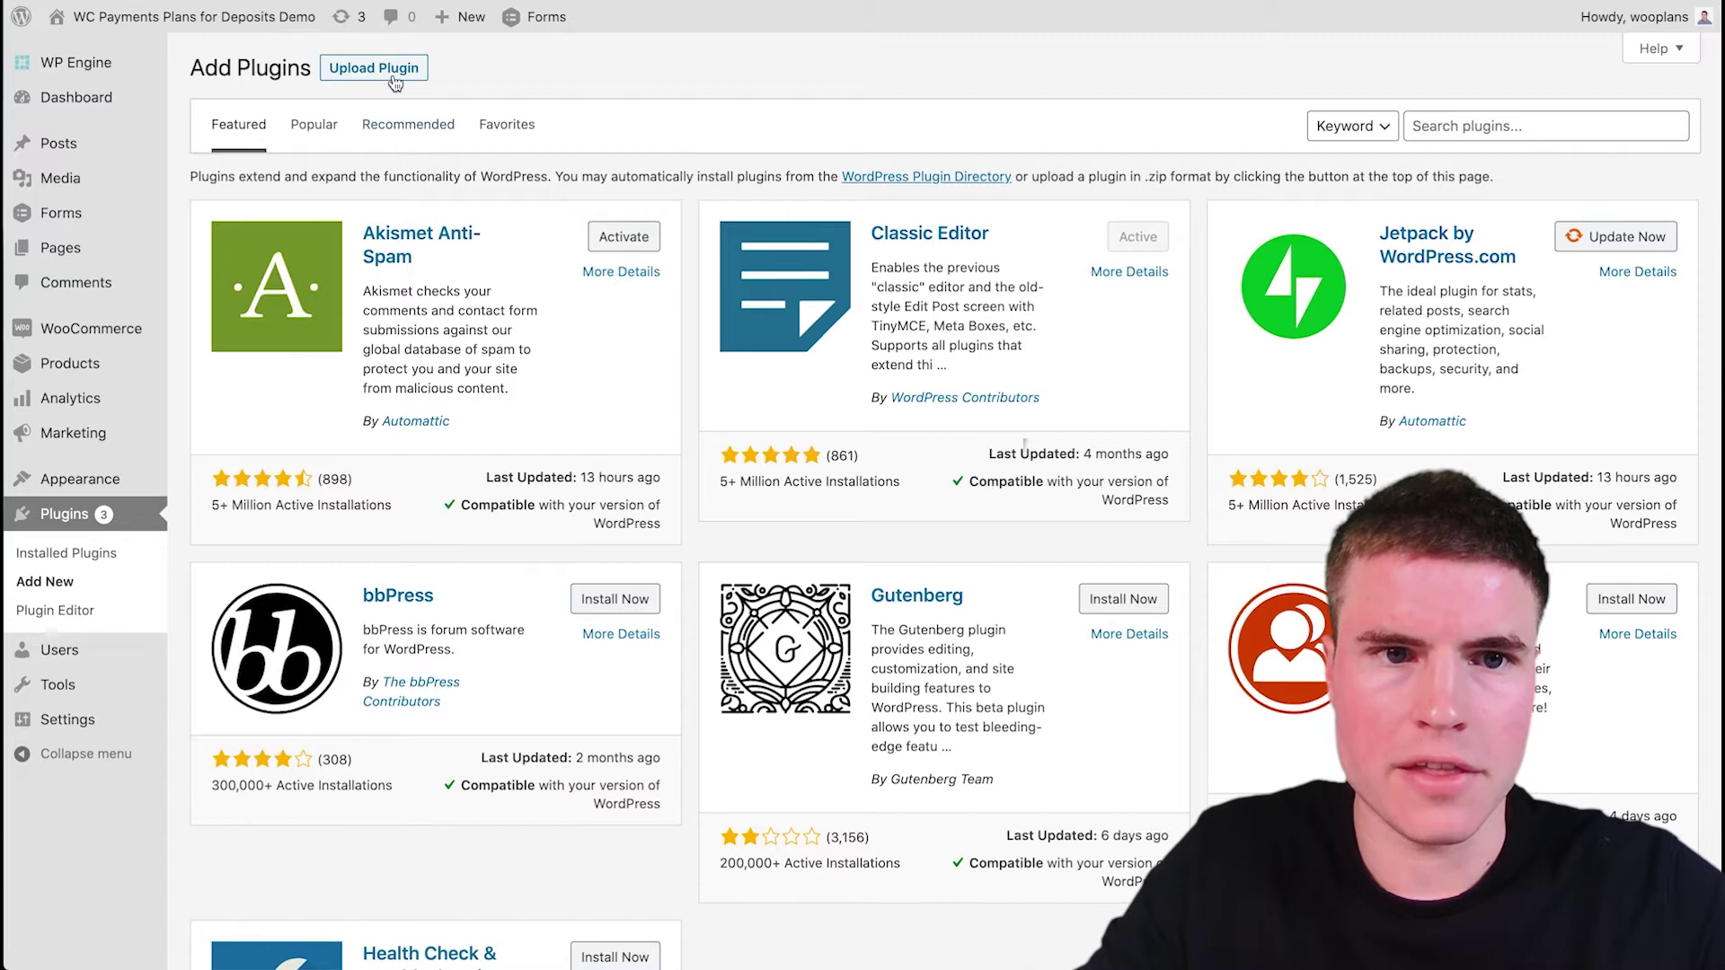
{"action": "left_click", "coordinate": [395, 72]}
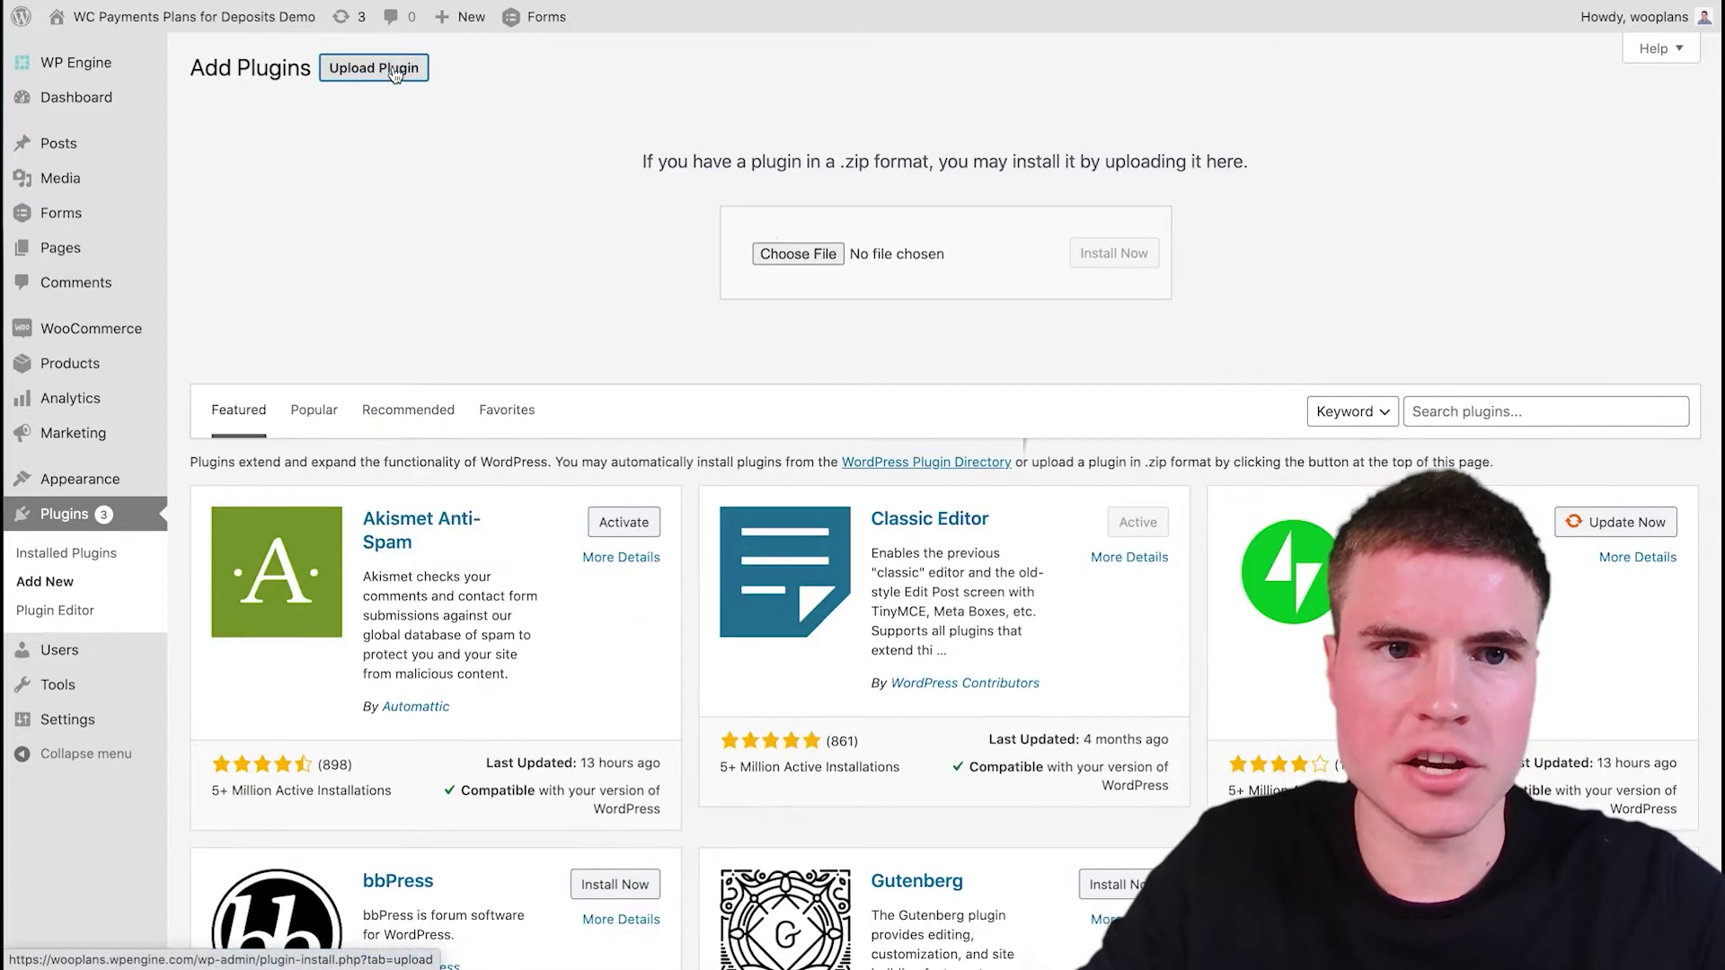
{"action": "left_click", "coordinate": [770, 256]}
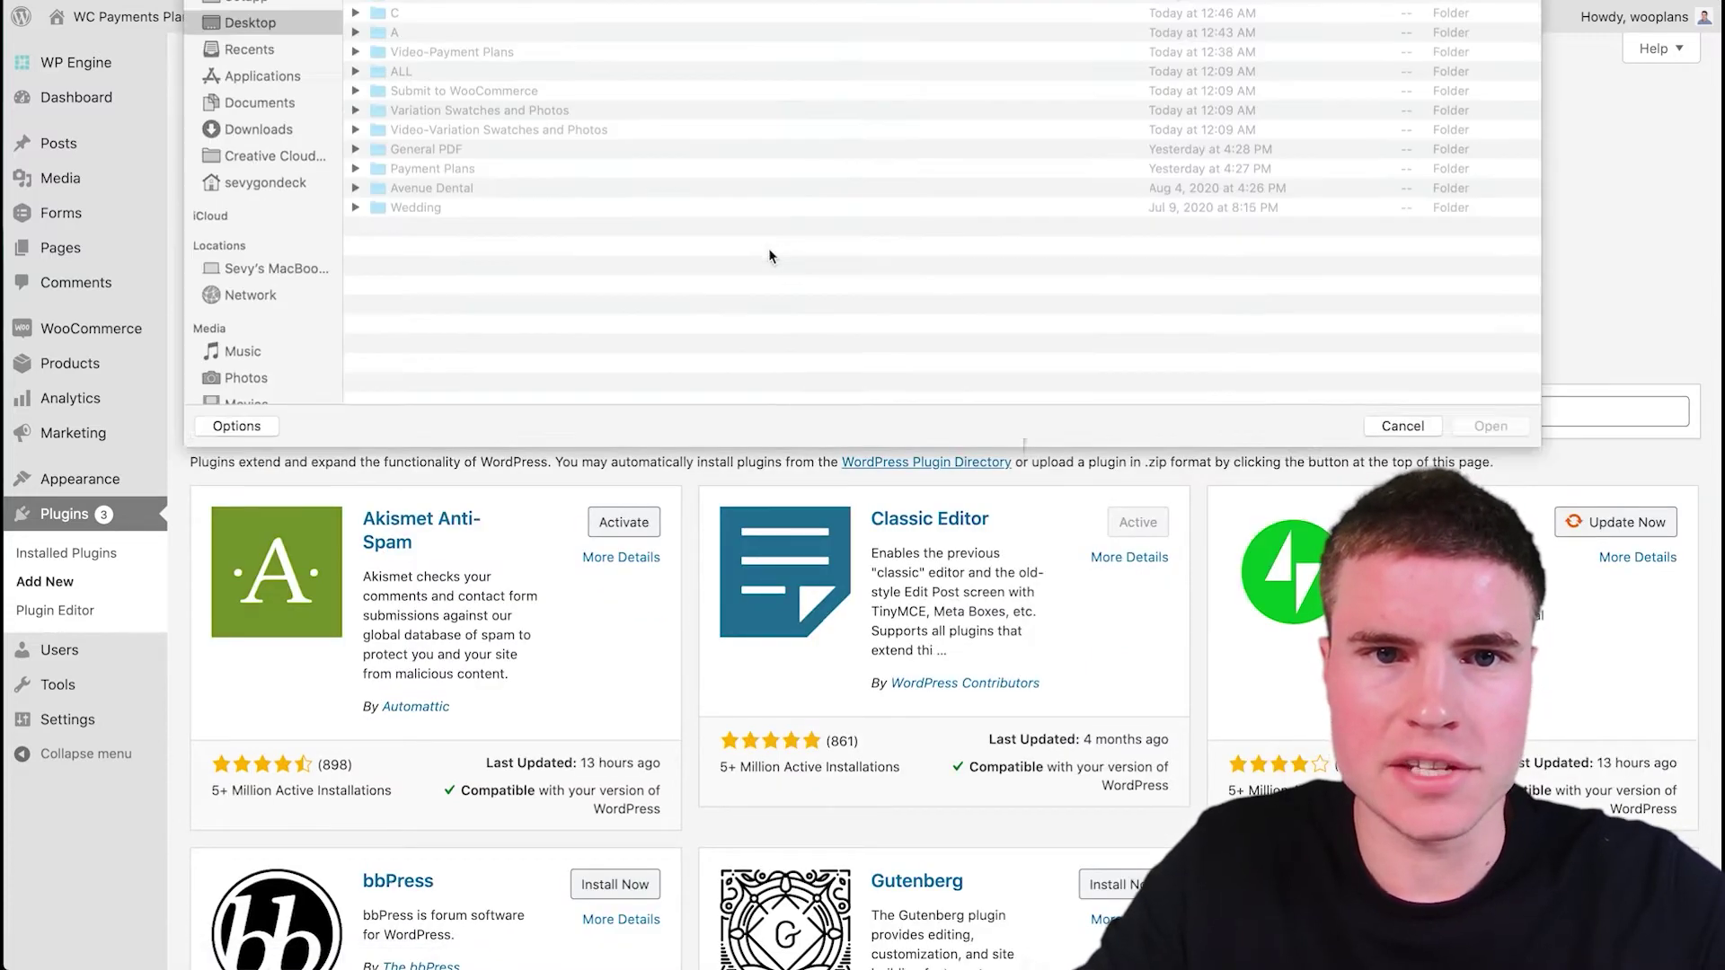
{"action": "left_click", "coordinate": [568, 77]}
{"action": "double_click", "coordinate": [567, 77]}
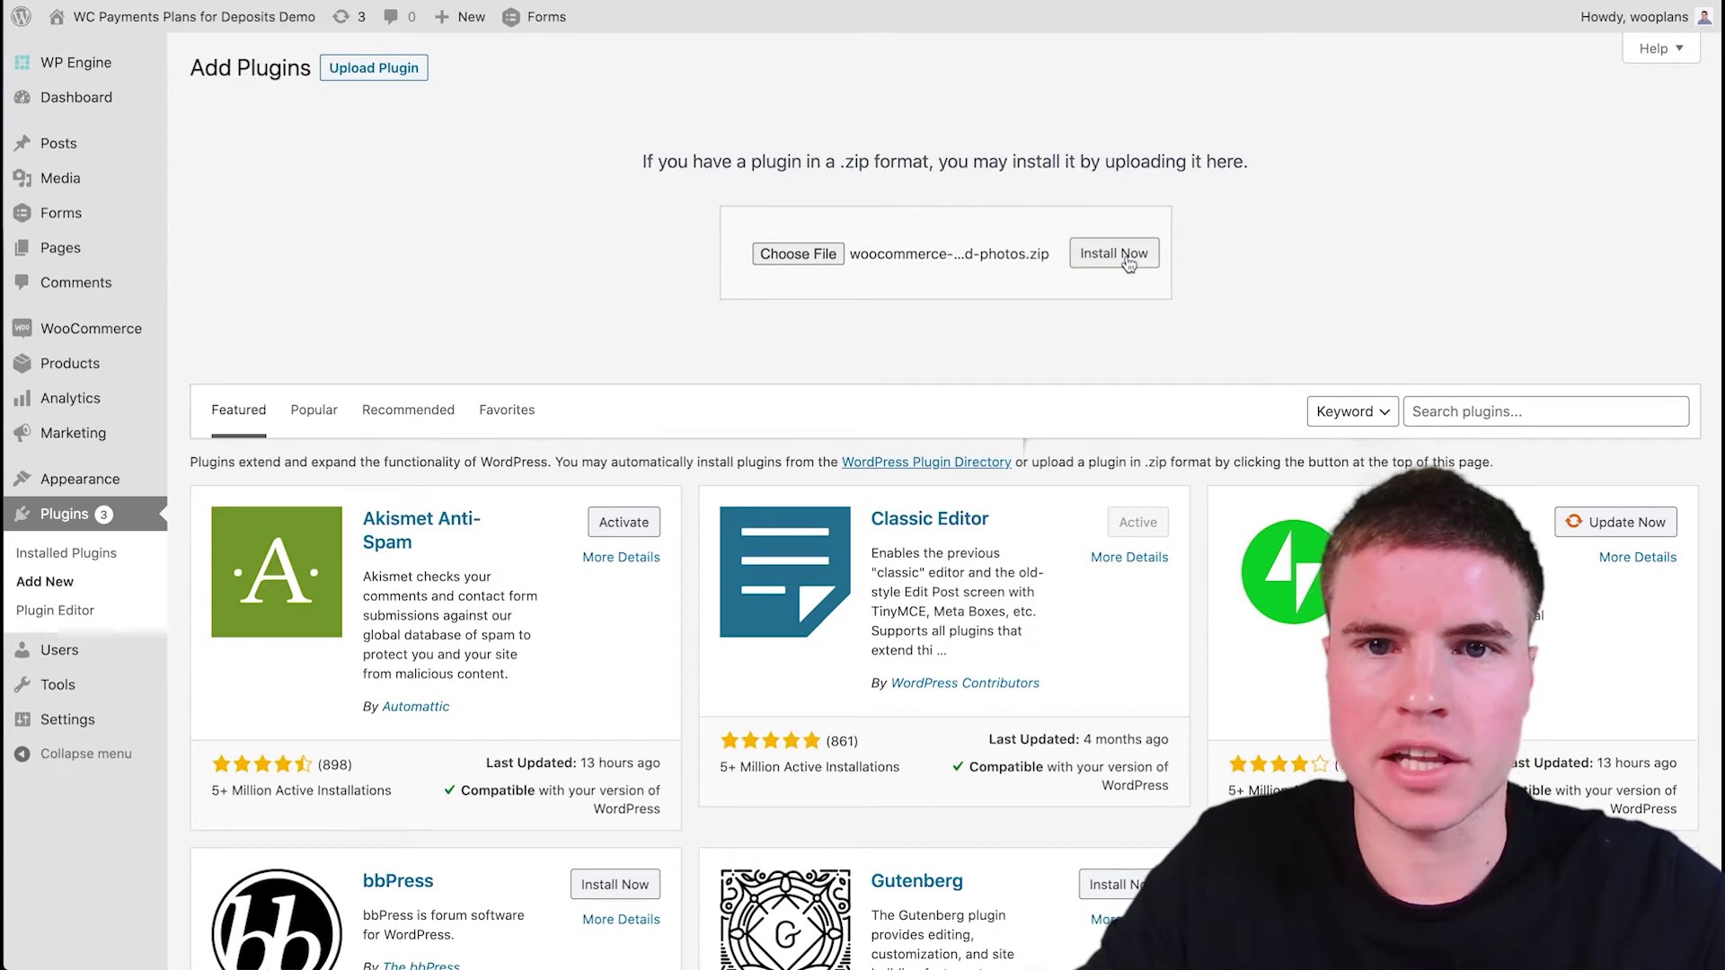
{"action": "left_click", "coordinate": [1130, 265]}
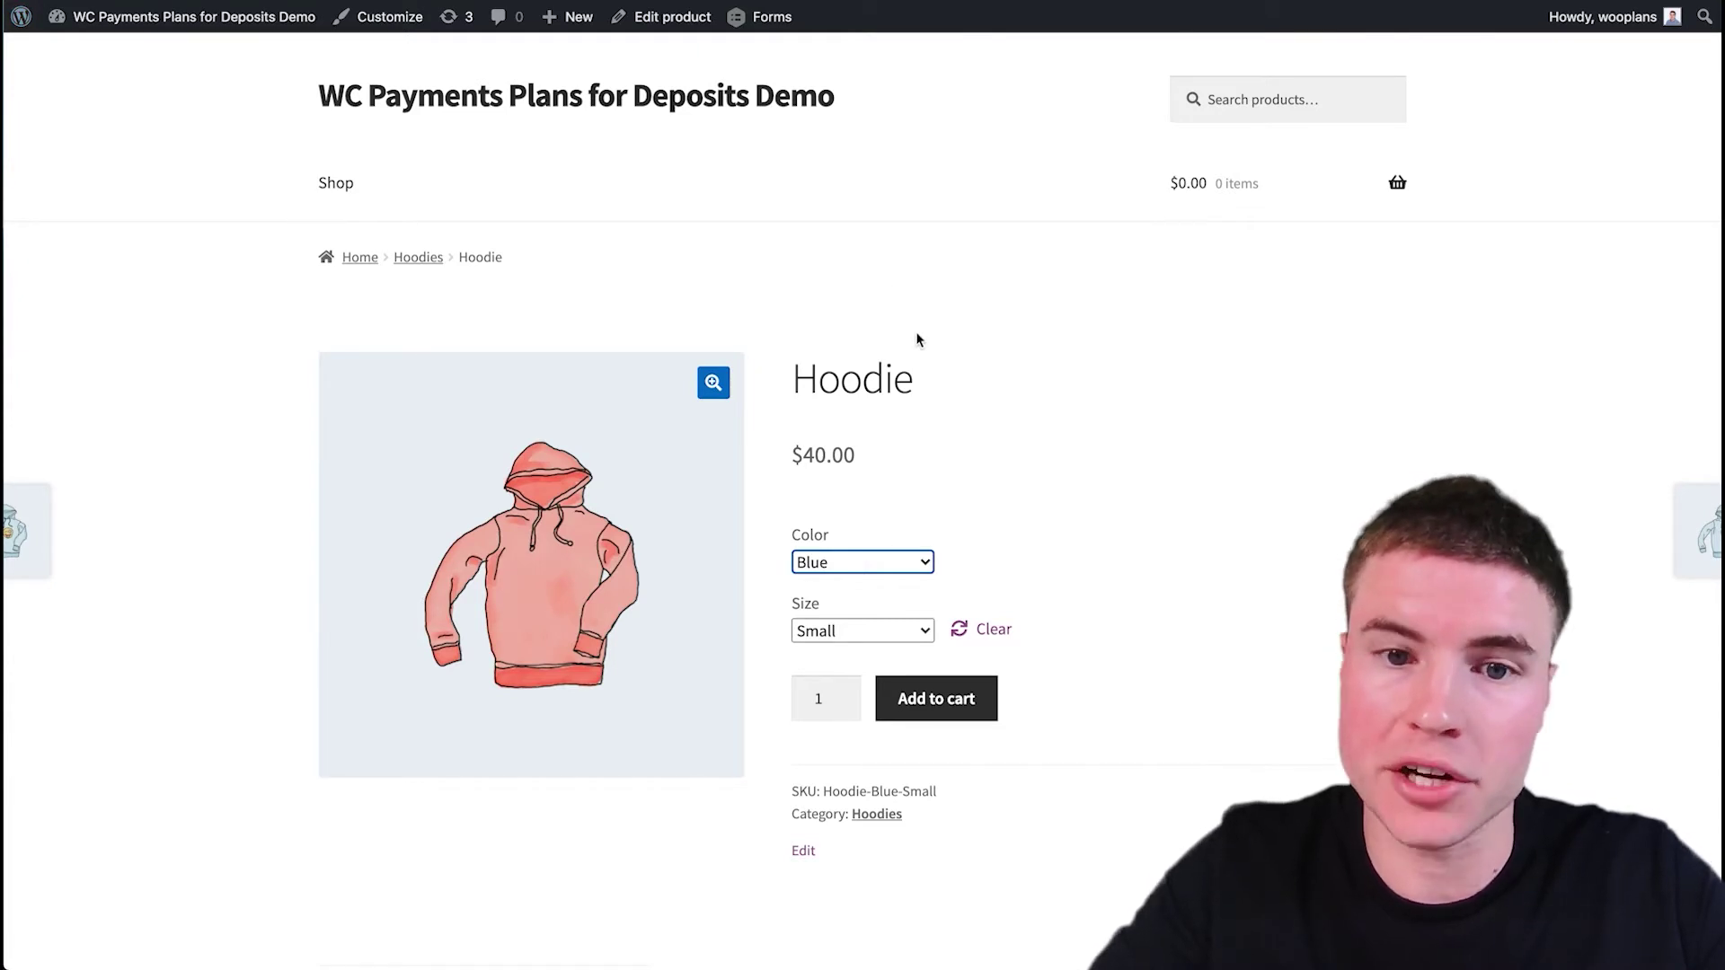
- Open the Hoodie's plain Color dropdown to check Blue, Camo and Gray, then keep Blue
{"action": "left_click", "coordinate": [913, 573]}
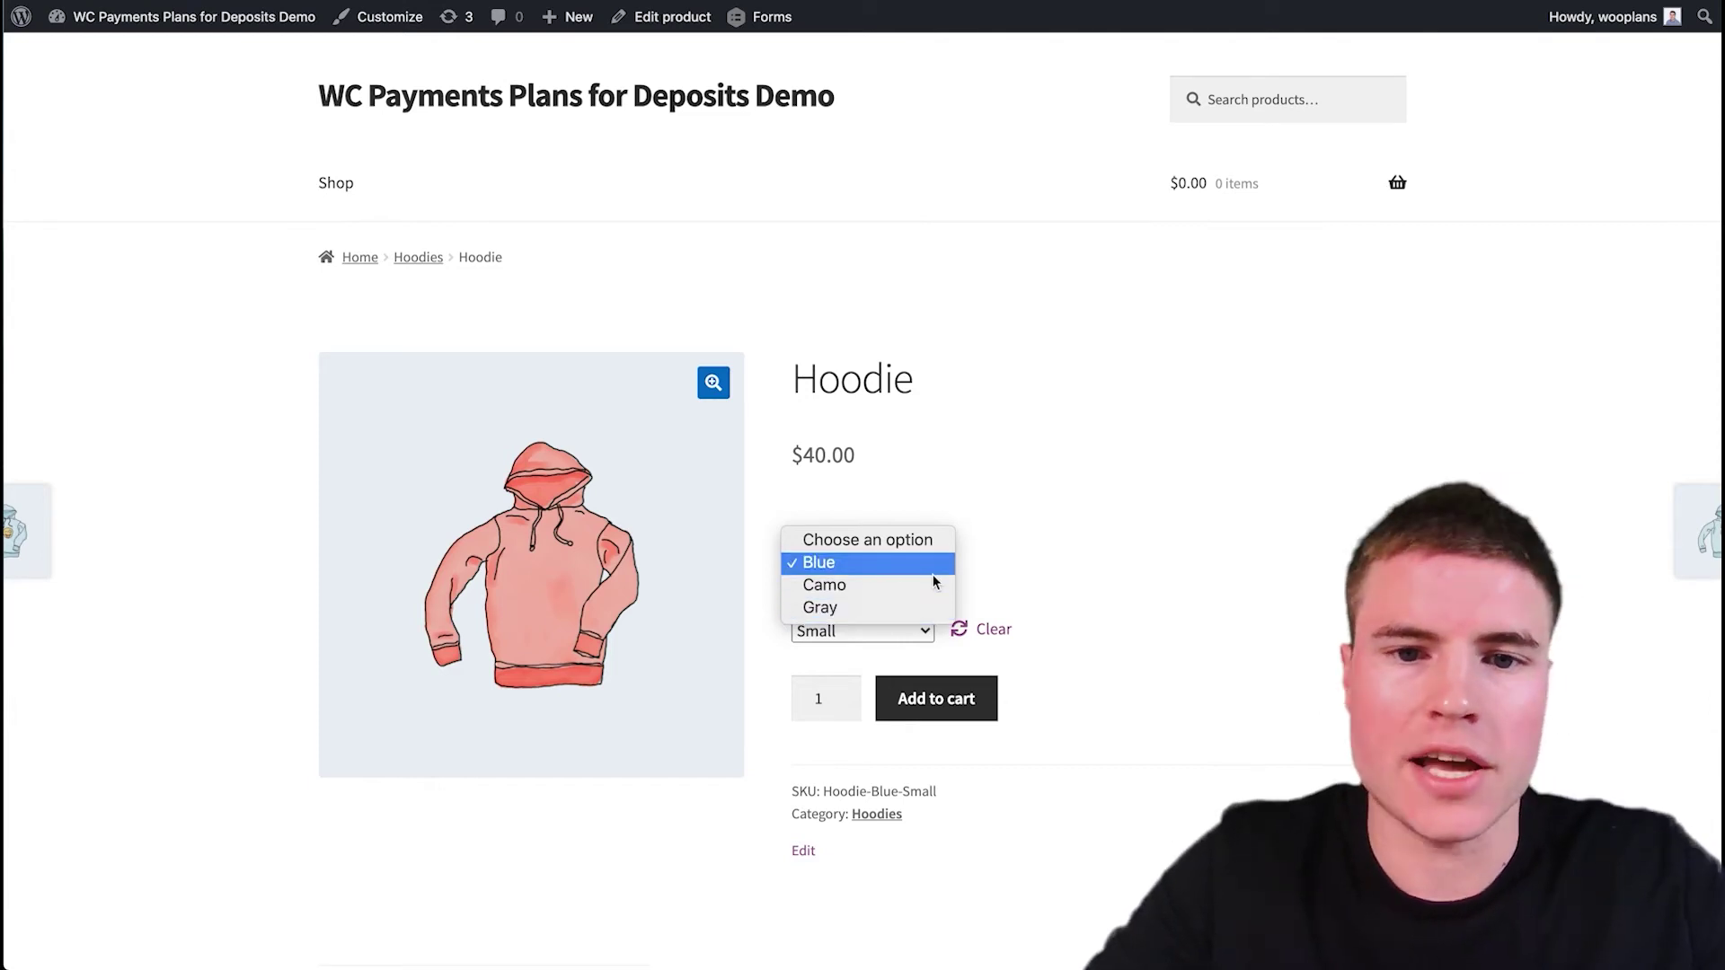
{"action": "left_click", "coordinate": [1043, 510]}
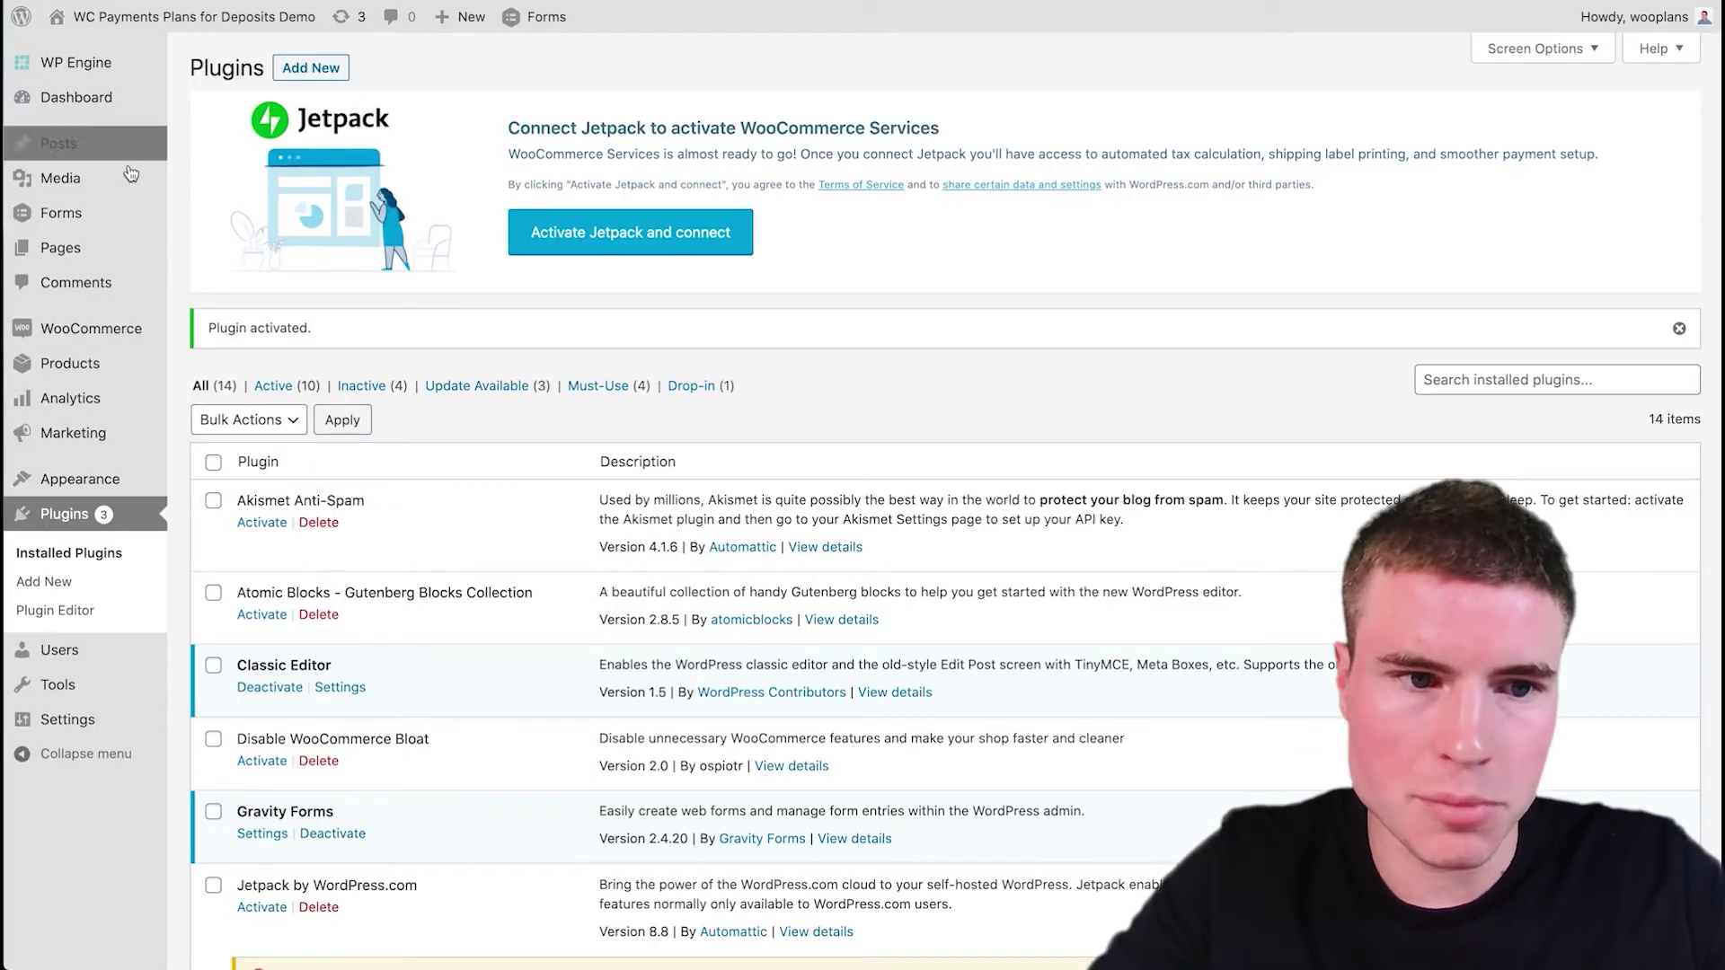
- Open Products > Attributes and configure the Color attribute's terms
{"action": "mouse_move", "coordinate": [113, 360]}
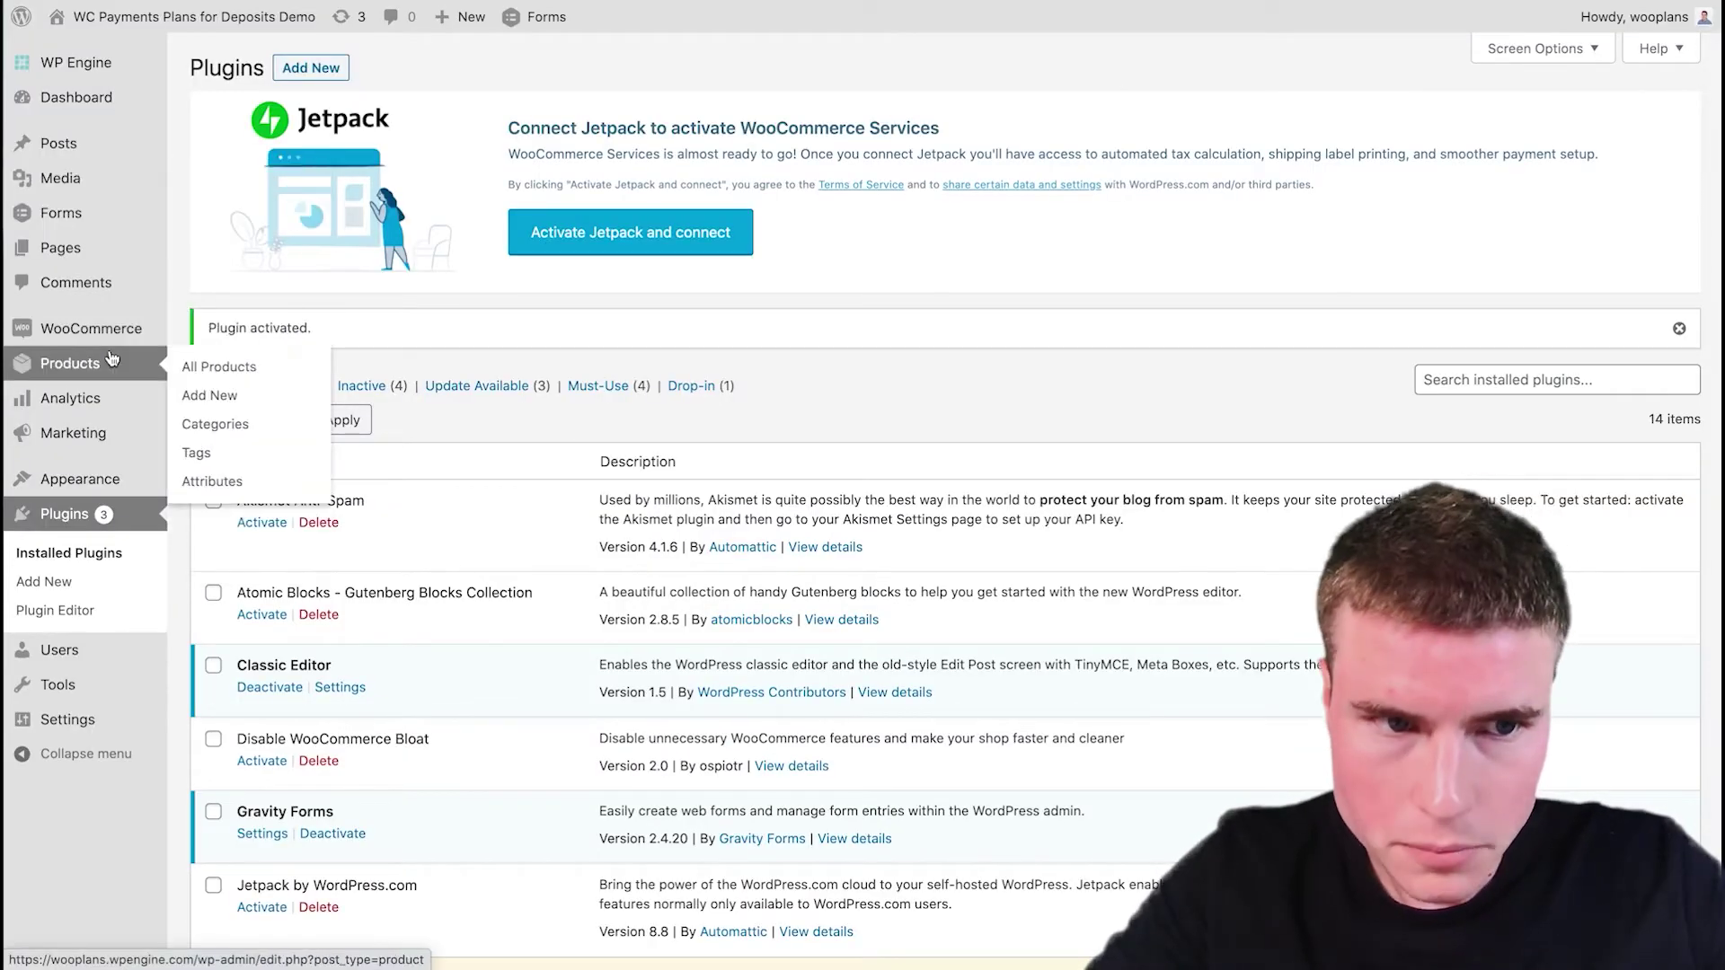
{"action": "left_click", "coordinate": [212, 483]}
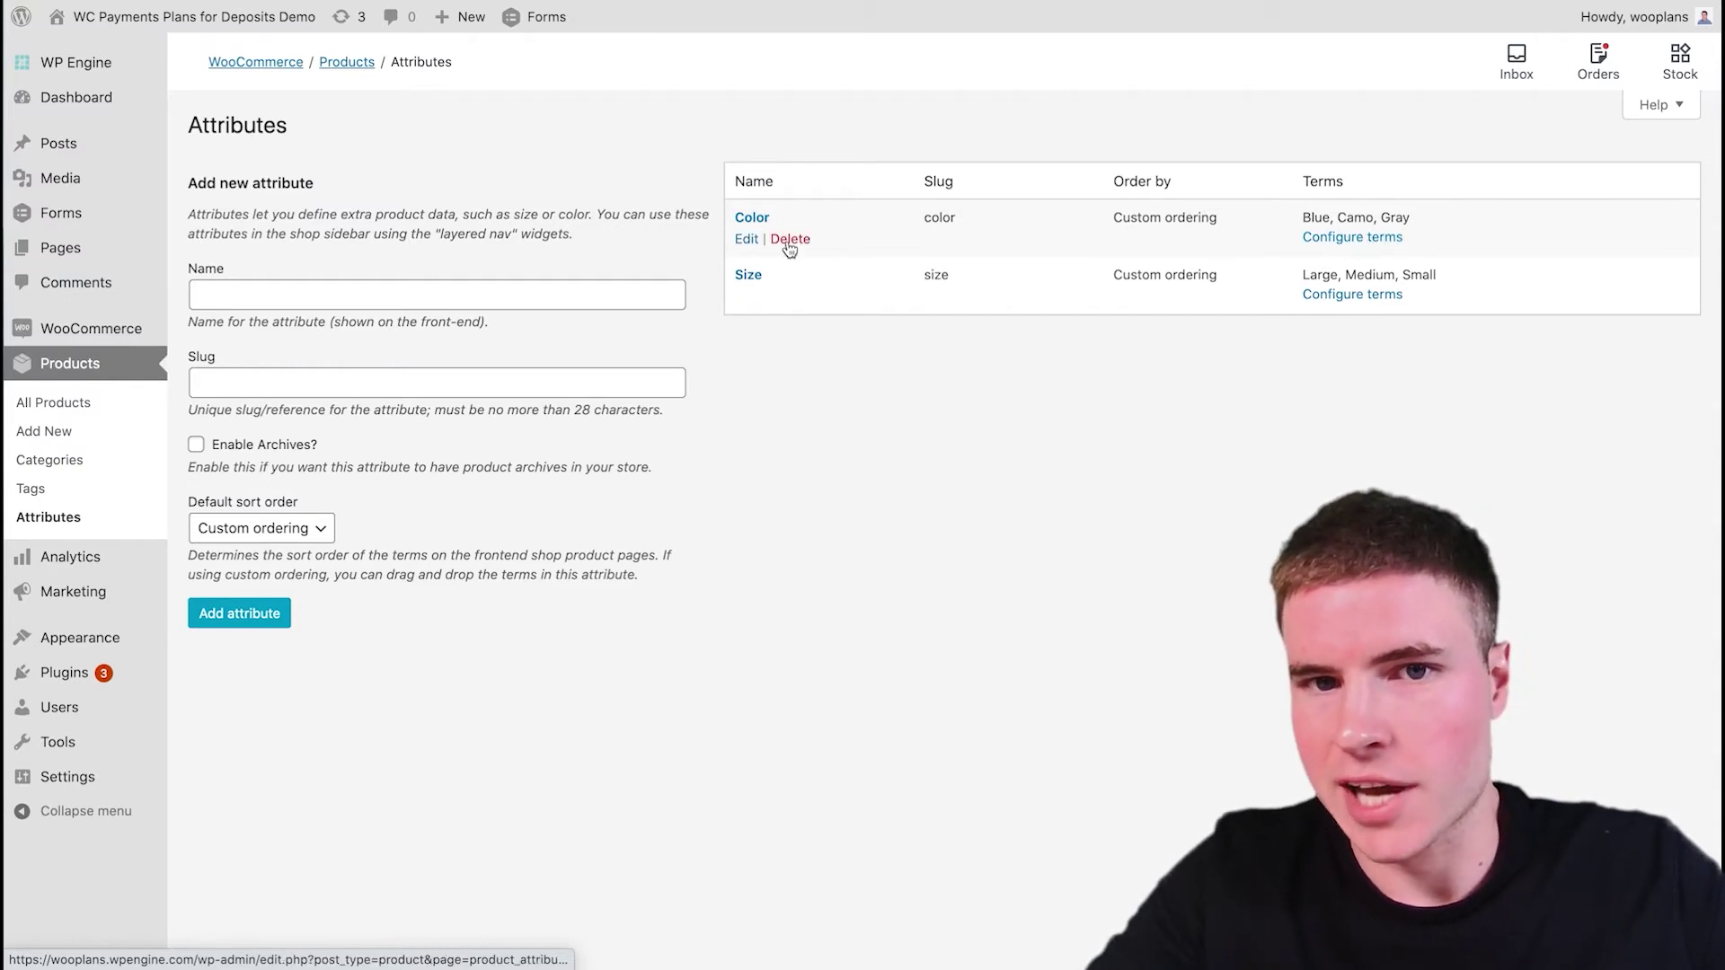
{"action": "left_click", "coordinate": [1357, 244]}
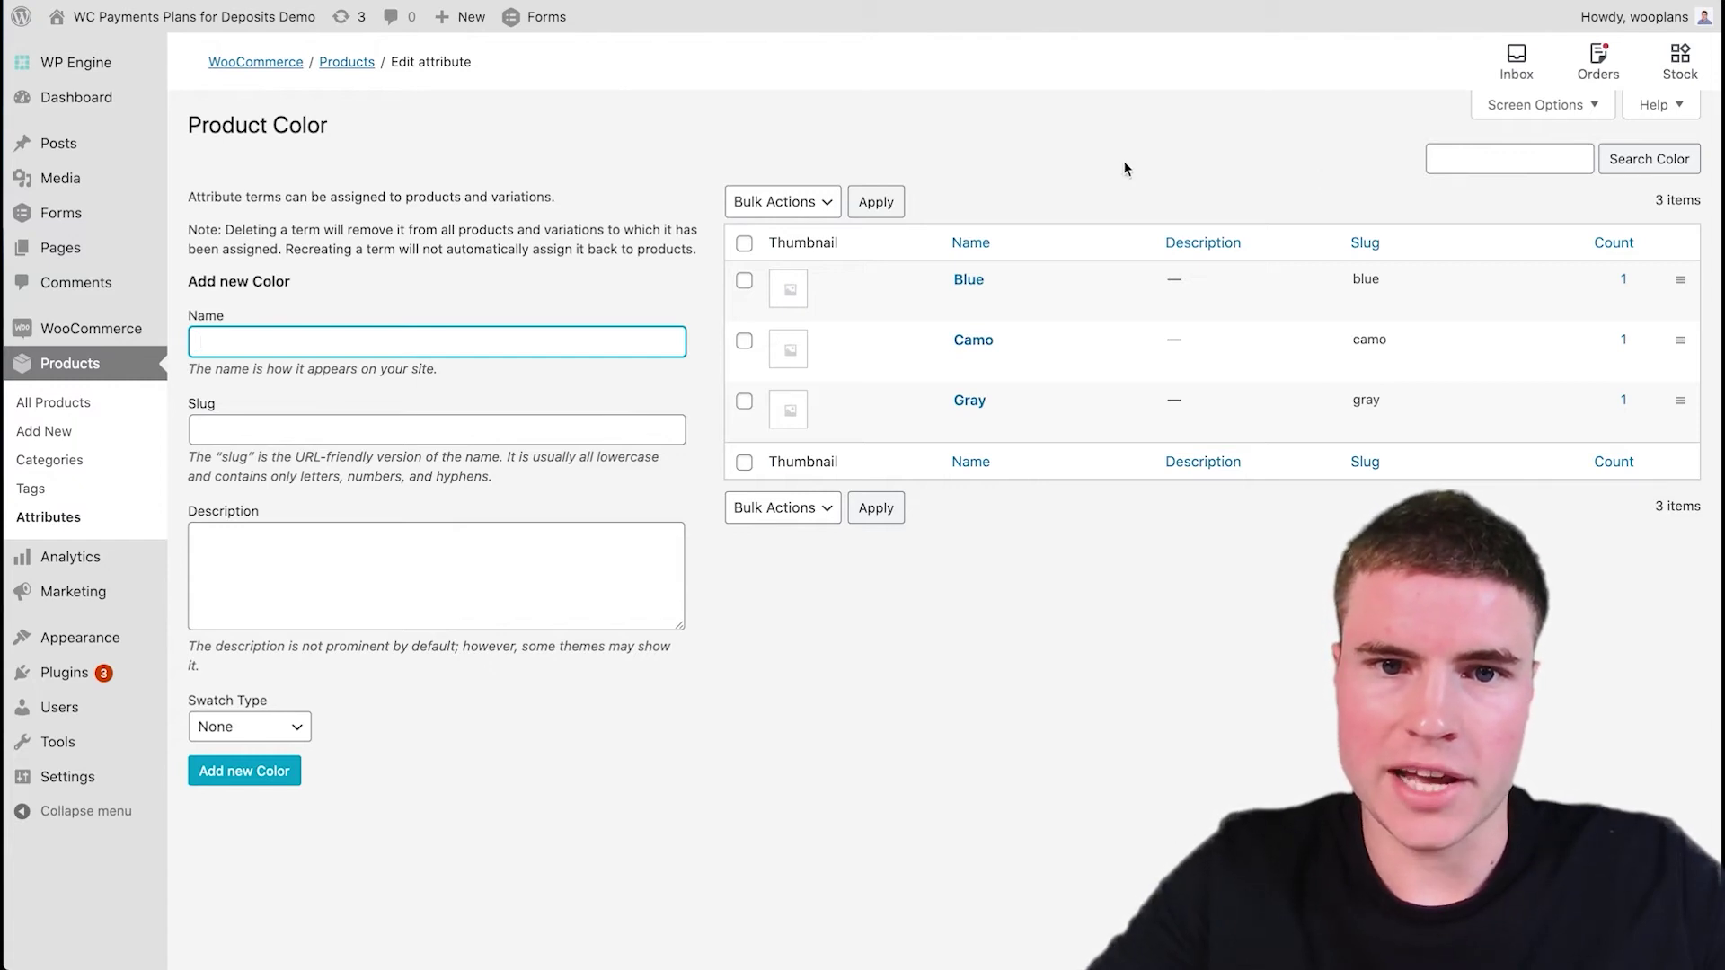
{"action": "mouse_move", "coordinate": [876, 286]}
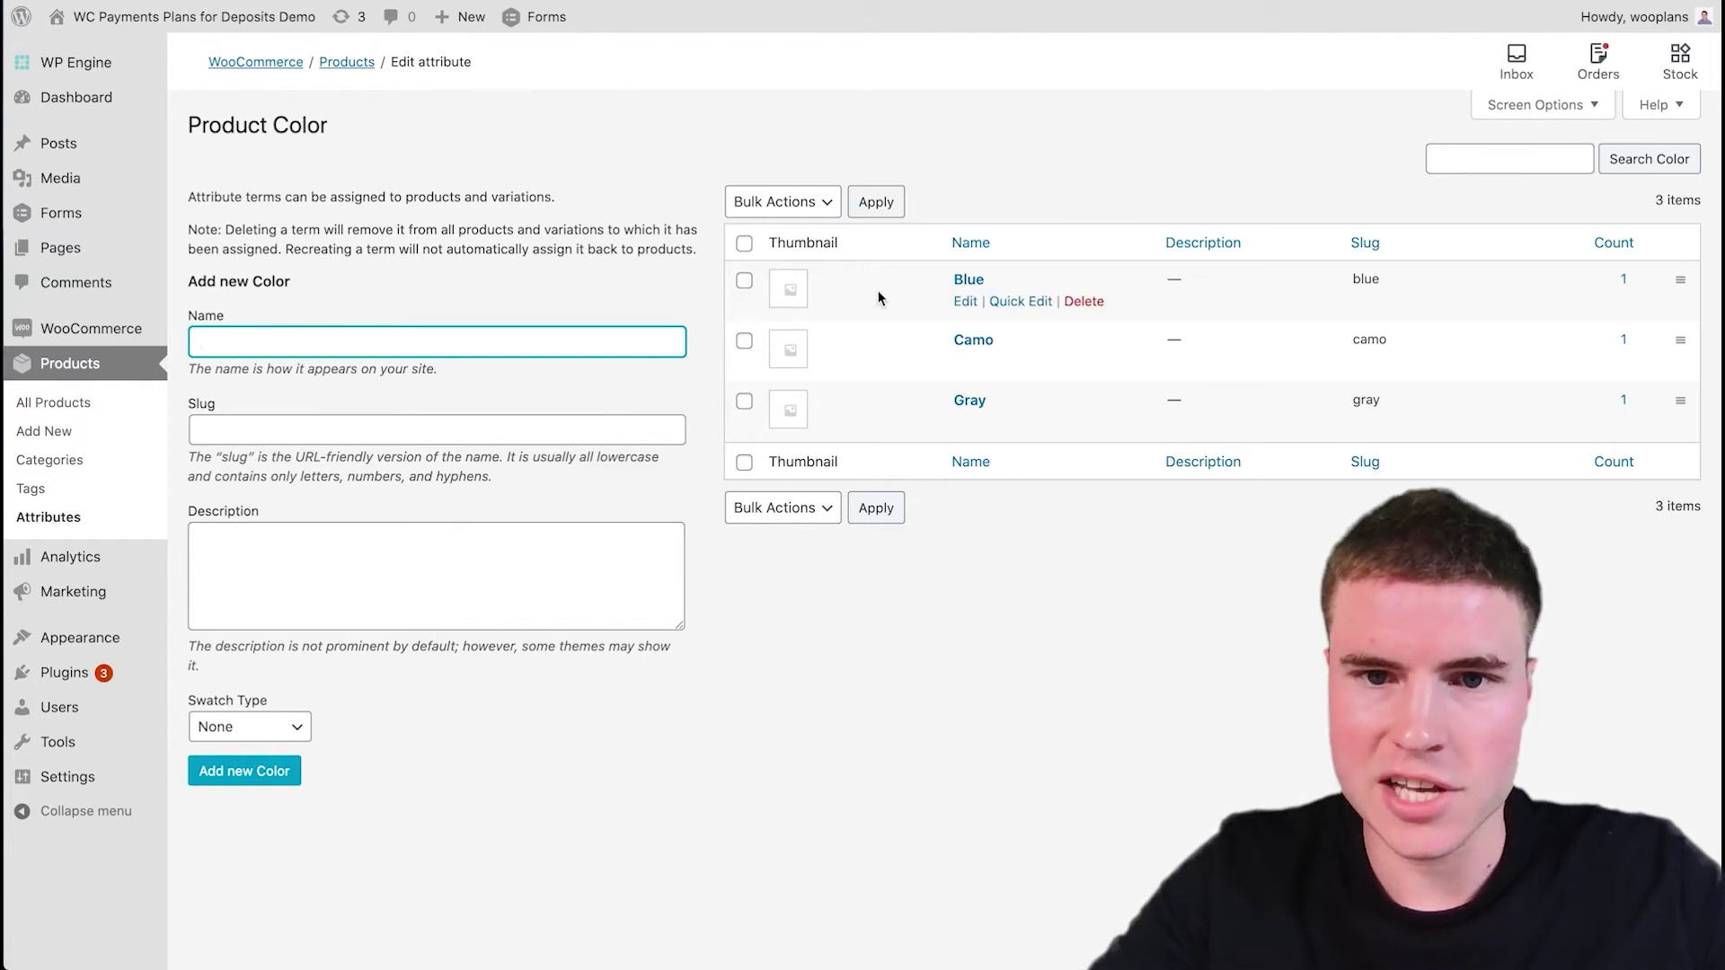
- Make Blue a Color Swatch with hex 040585, update it, and return to the Color terms
{"action": "left_click", "coordinate": [965, 303]}
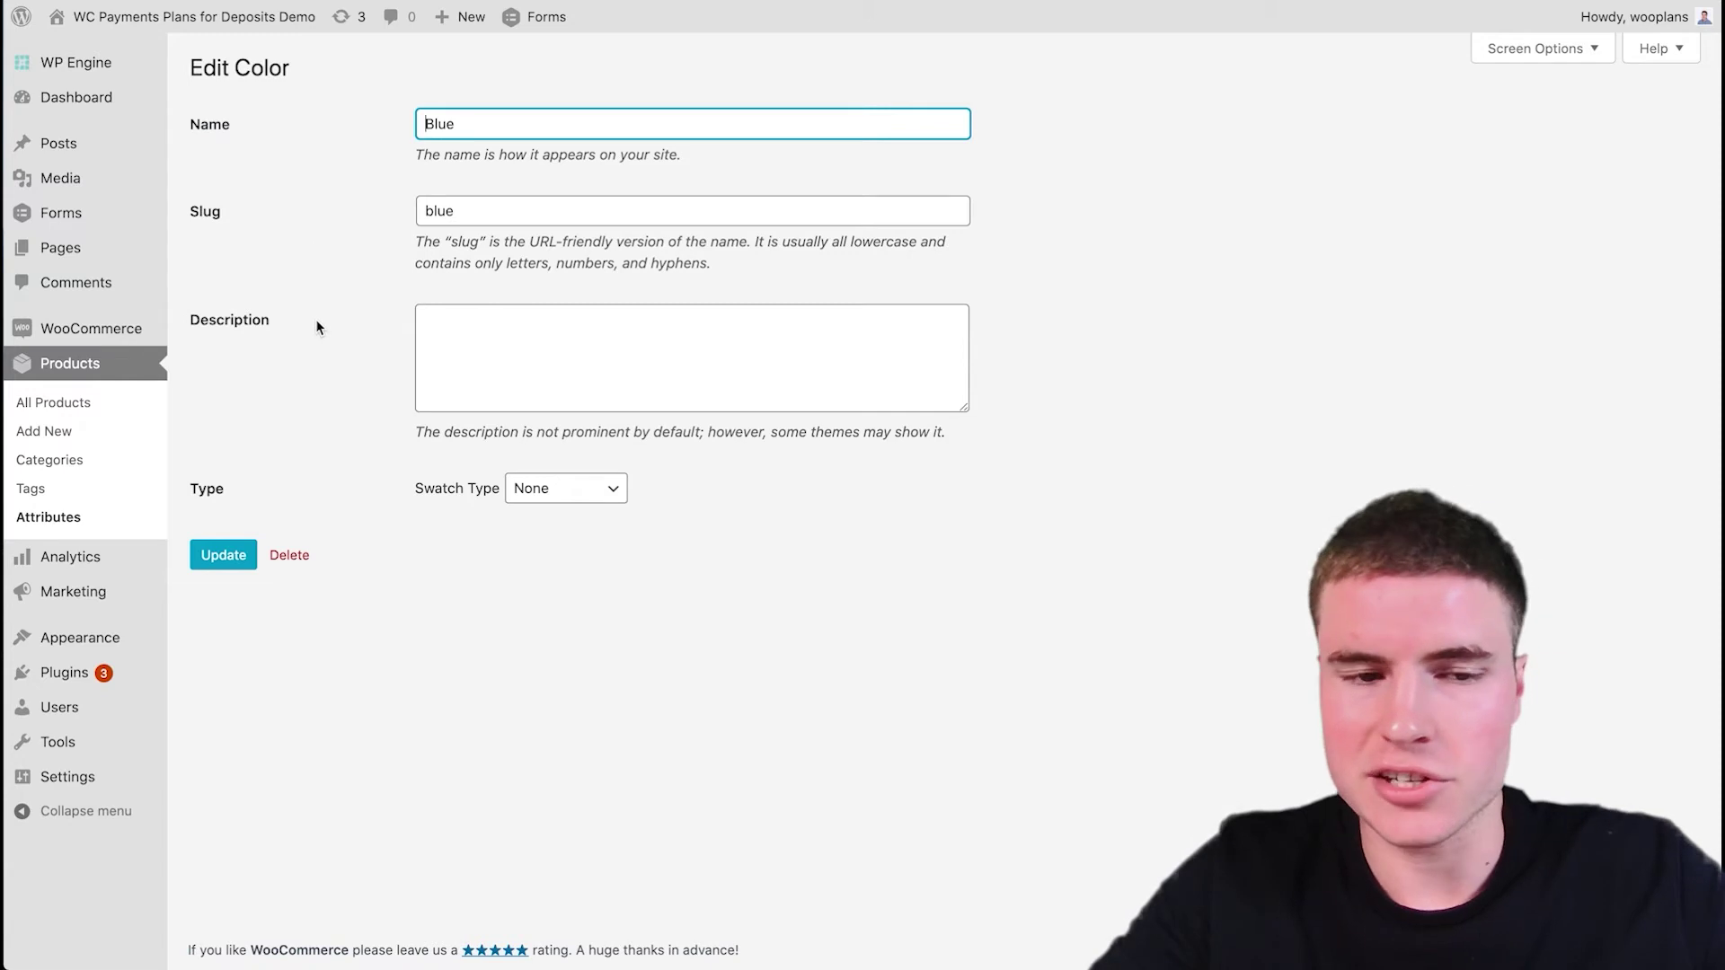
{"action": "left_click", "coordinate": [559, 490]}
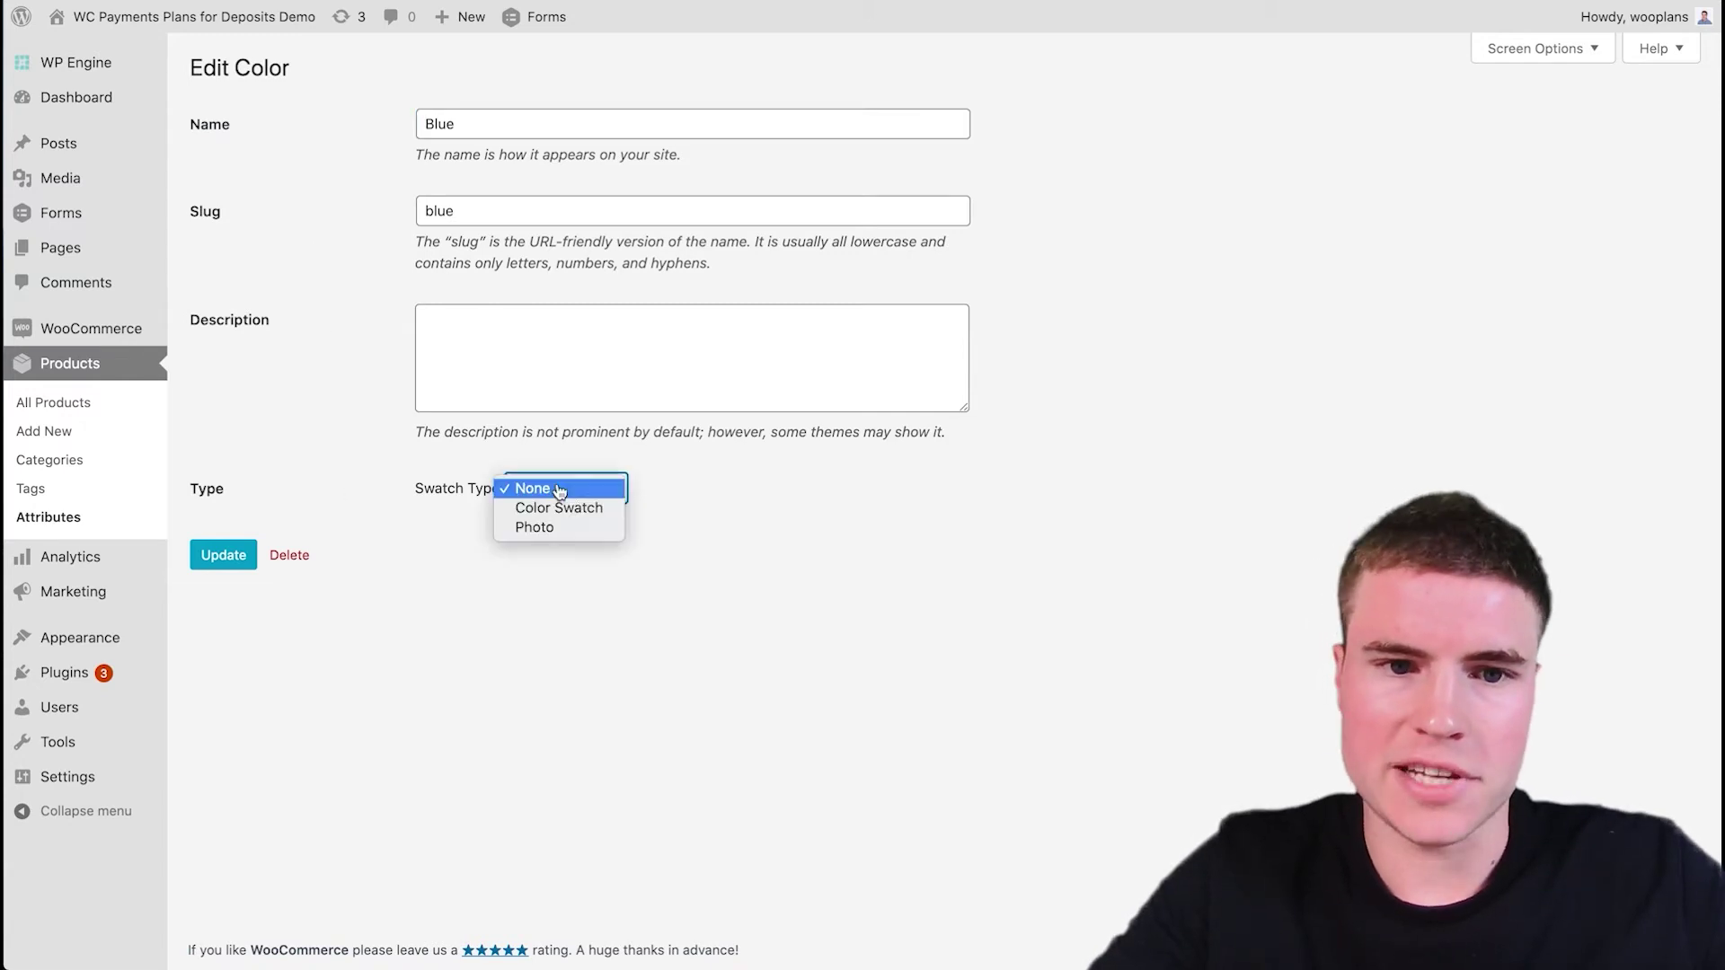
{"action": "left_click", "coordinate": [603, 511]}
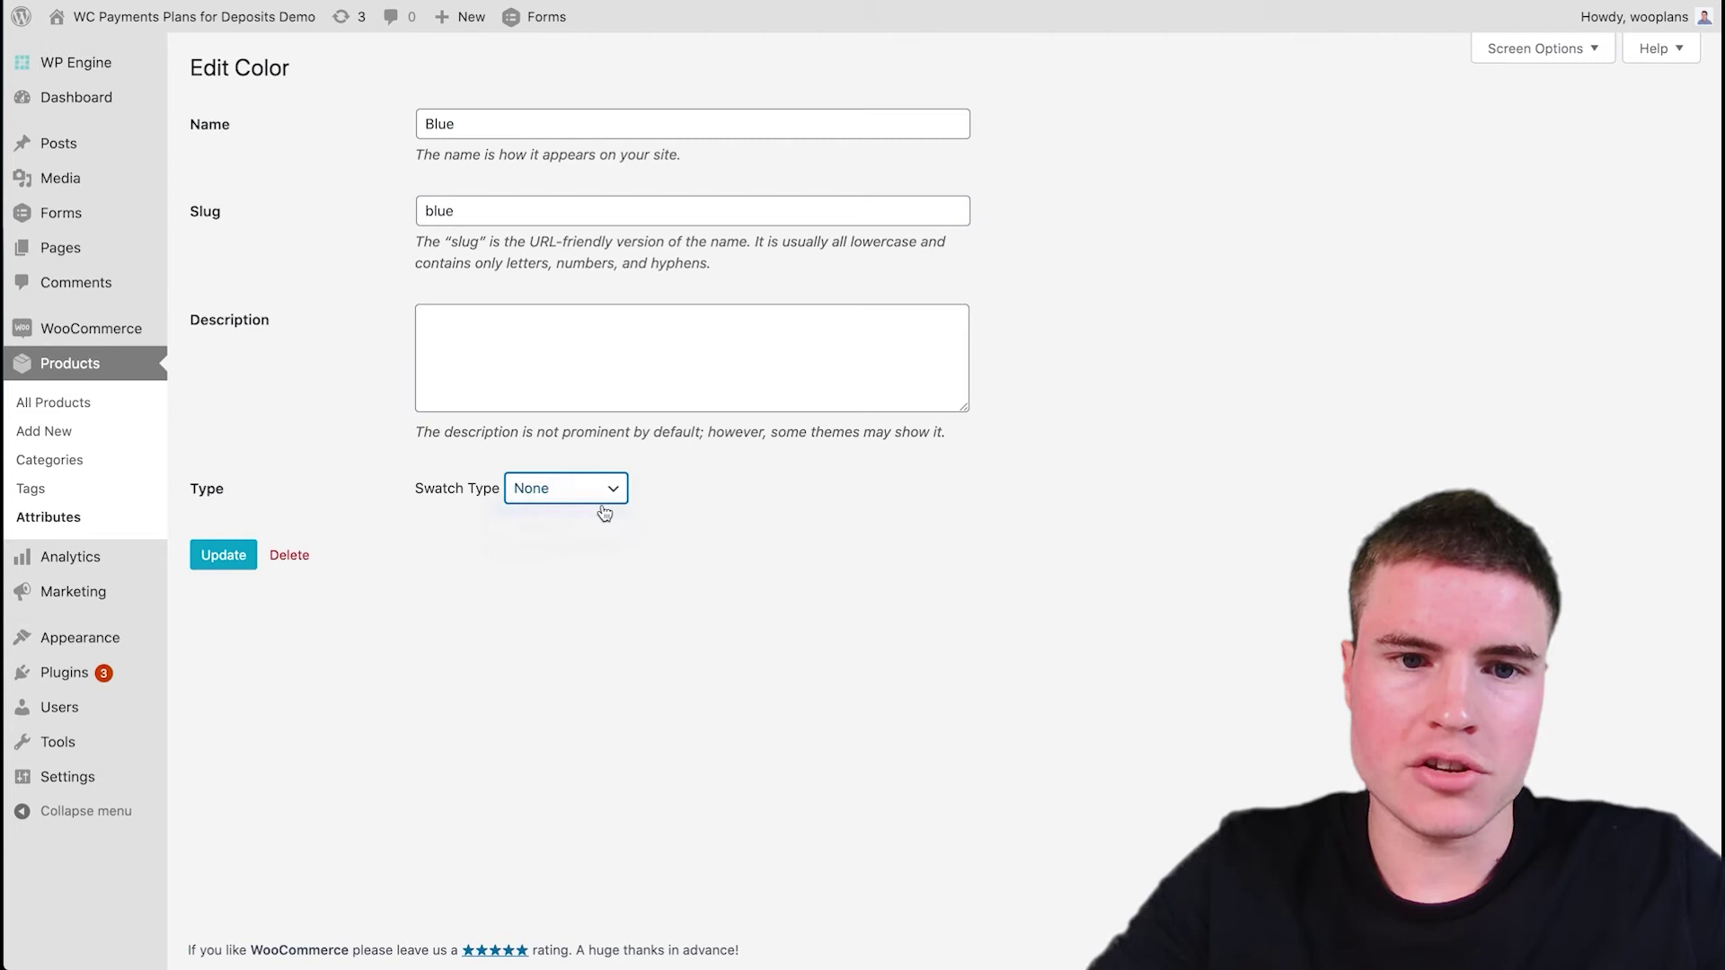
{"action": "left_click", "coordinate": [573, 575]}
{"action": "left_click_drag", "start_coordinate": [573, 575], "coordinate": [437, 582]}
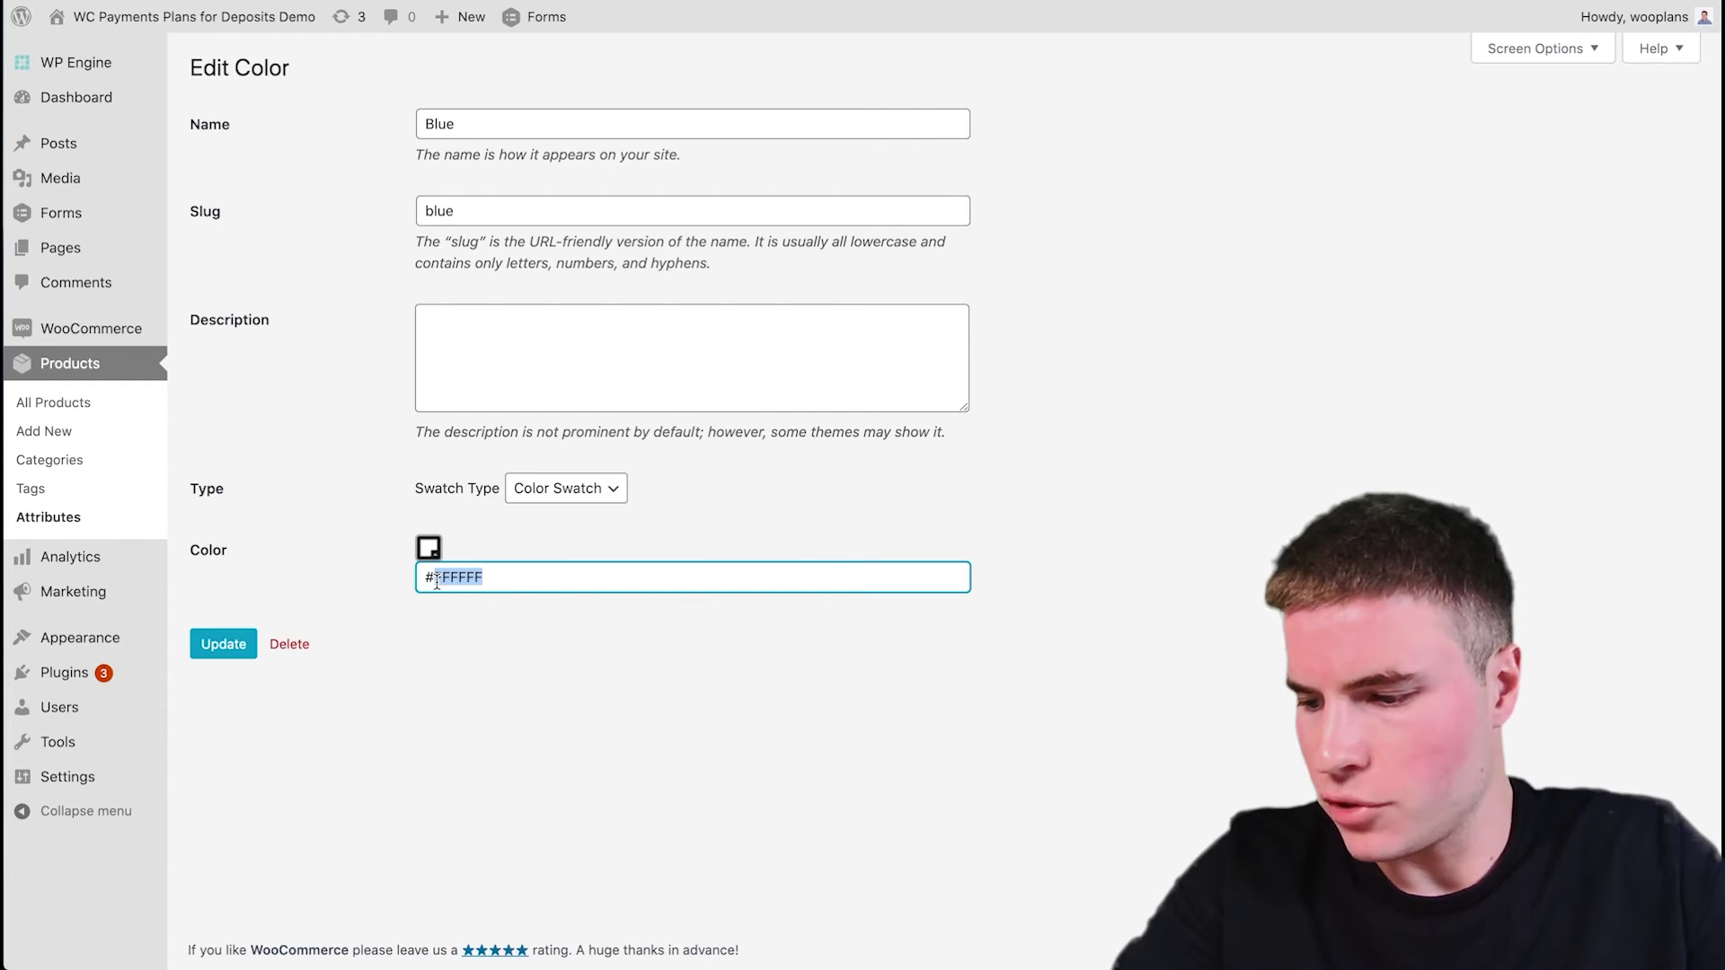
{"action": "type", "text": "0405"}
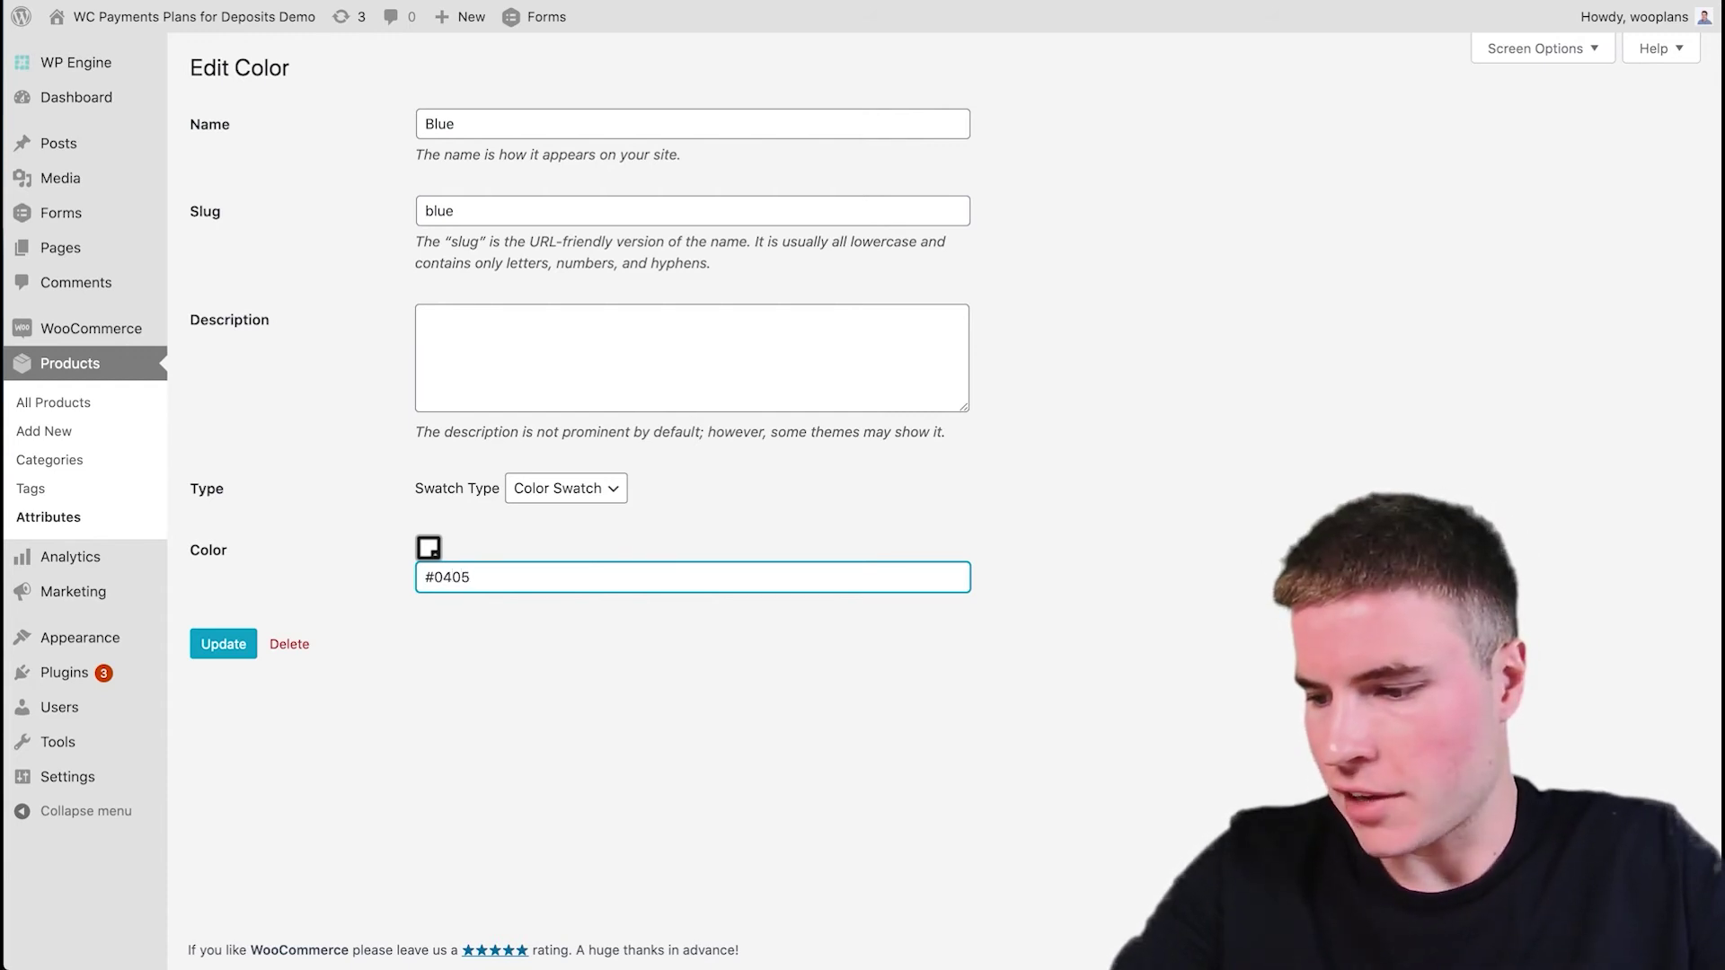
{"action": "type", "text": "85"}
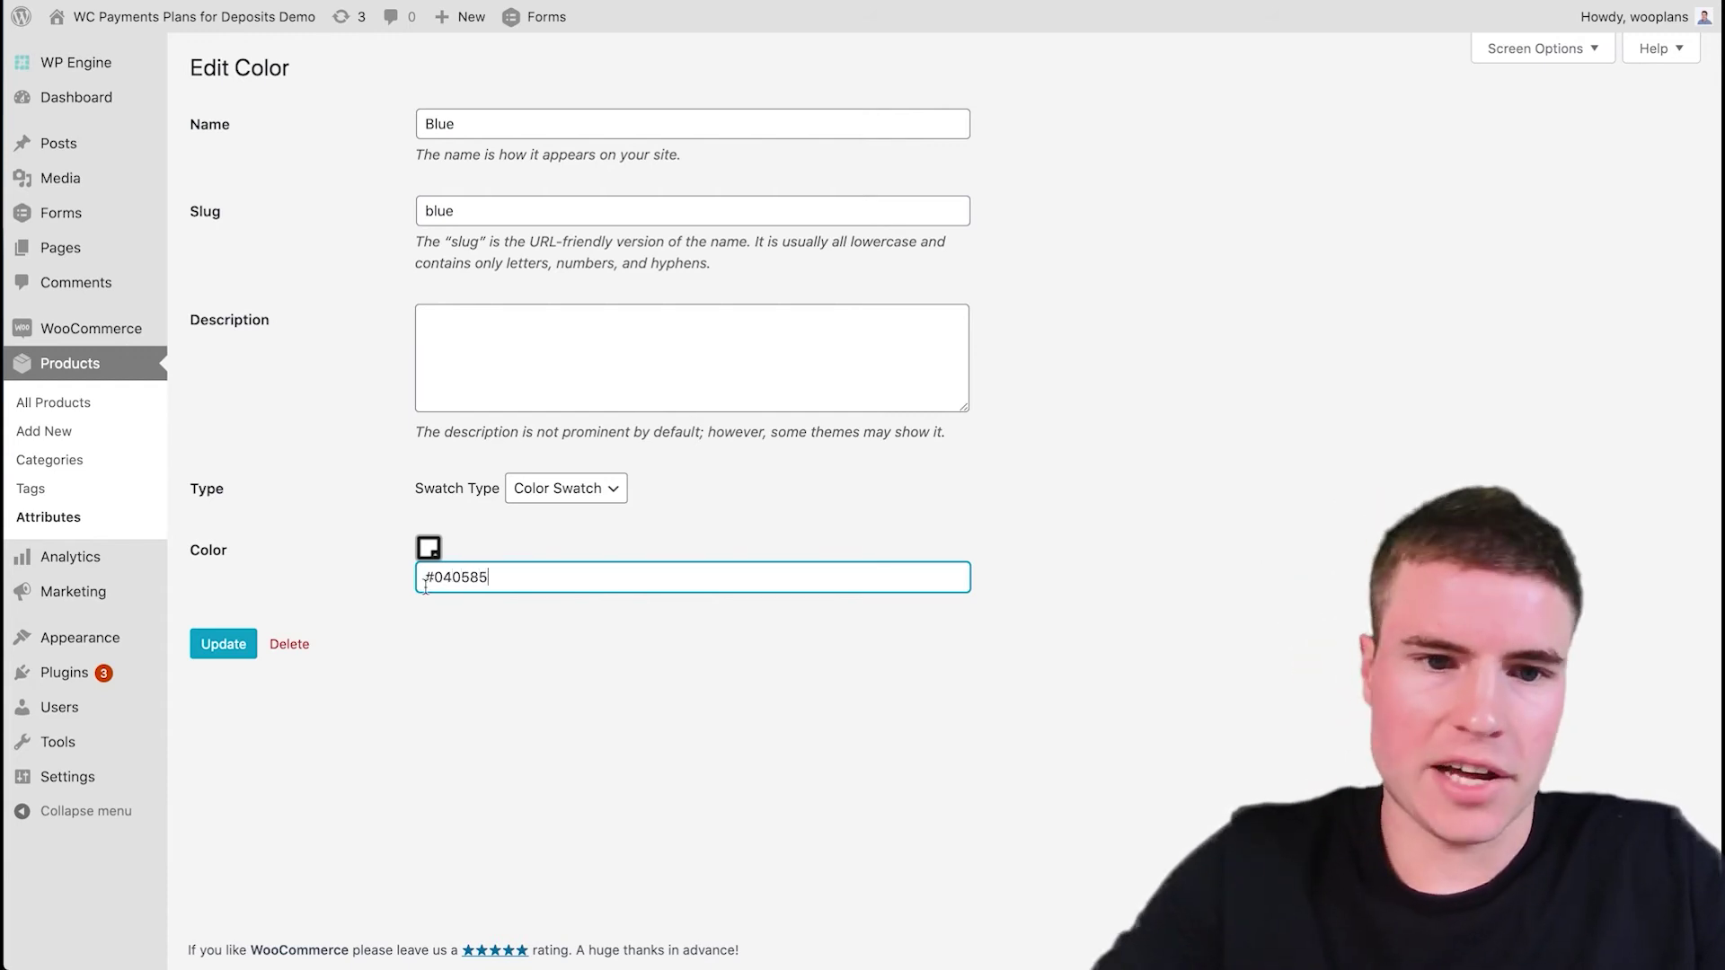
{"action": "left_click", "coordinate": [243, 644]}
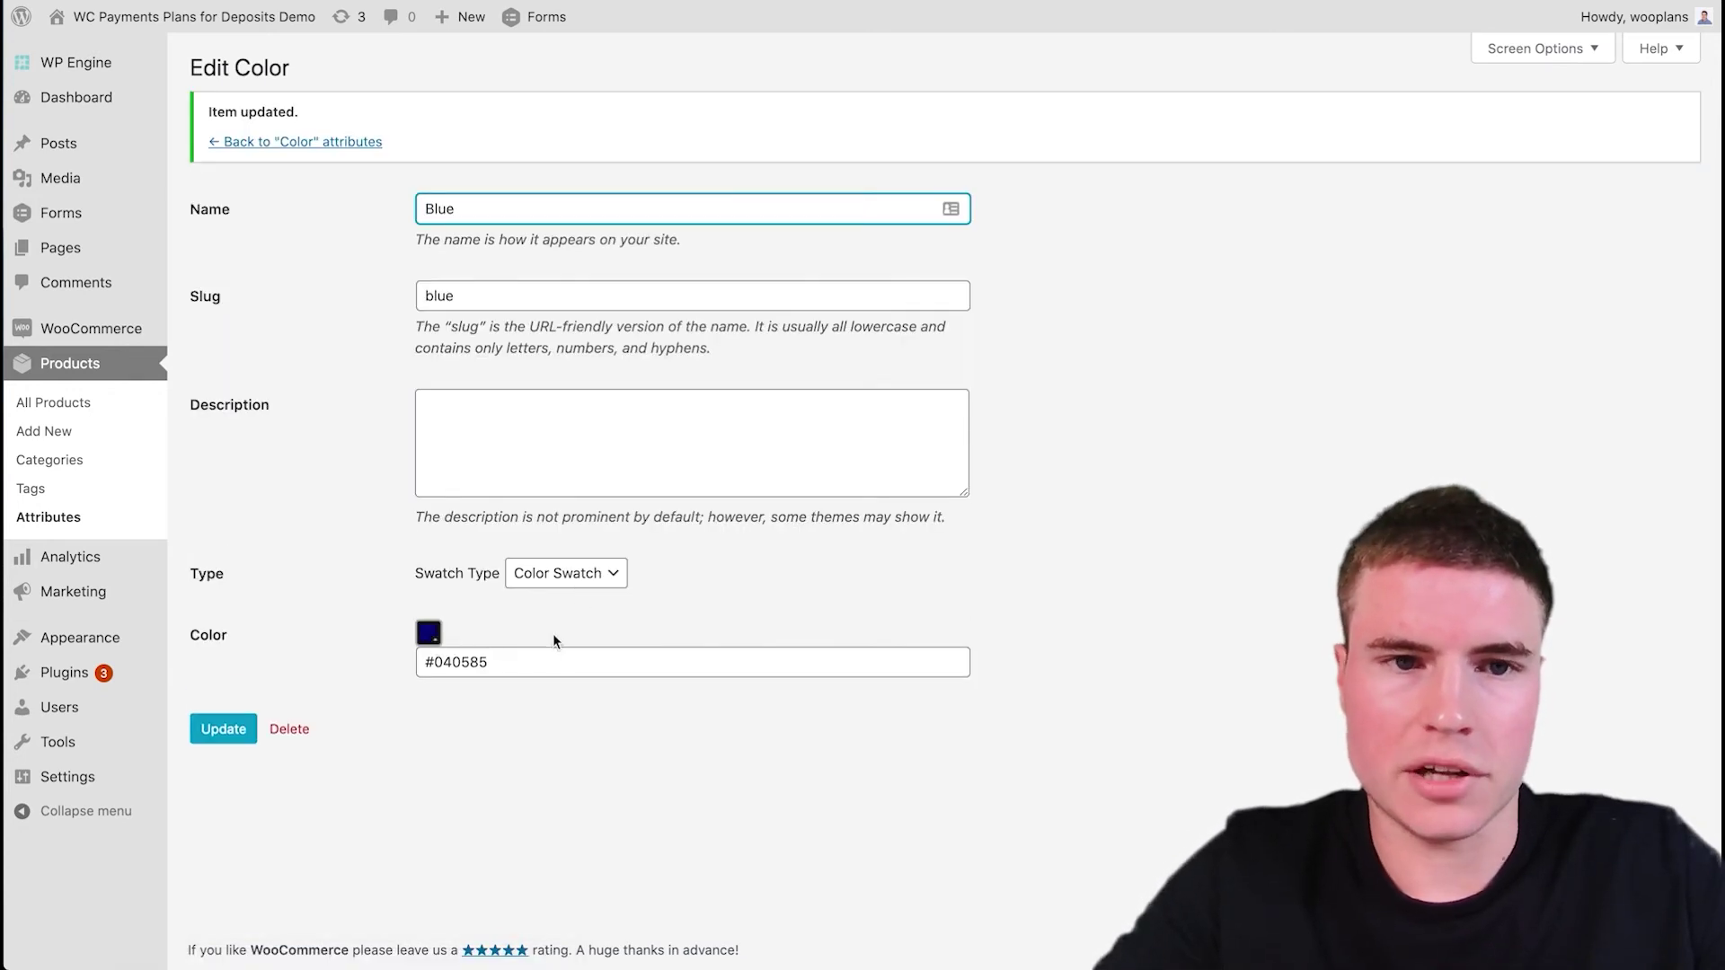
{"action": "left_click", "coordinate": [364, 142]}
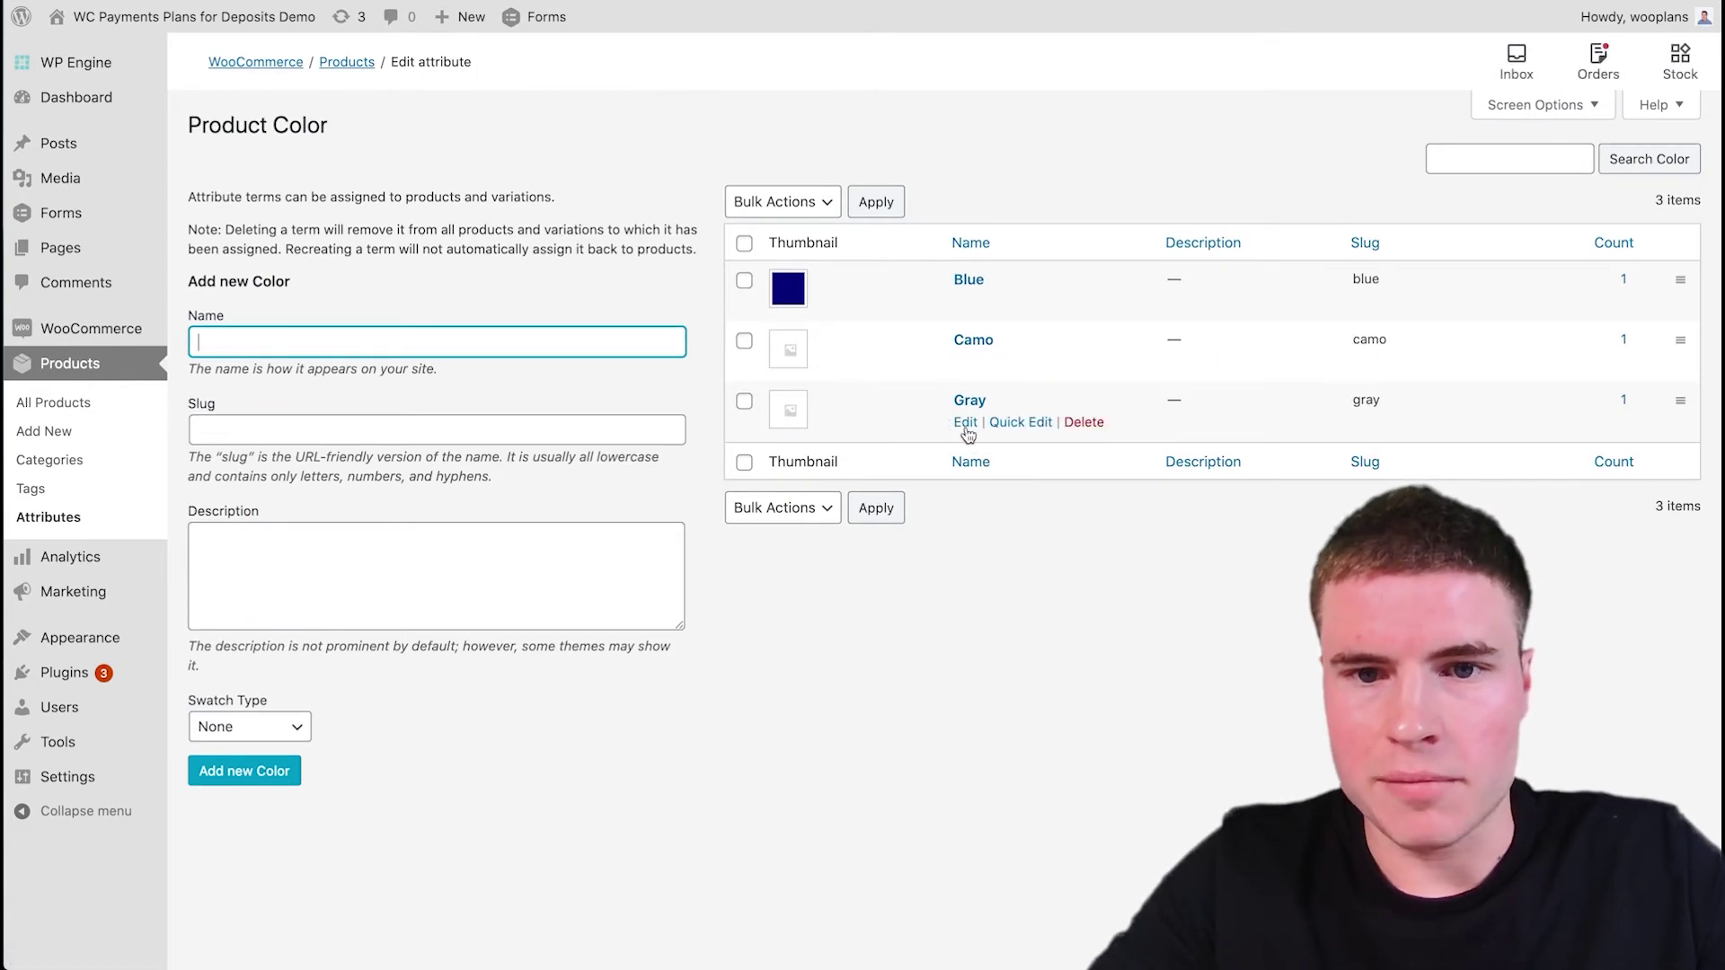
- Set Gray's swatch type to Color Swatch with hex aaa79f, update, and go back to the terms
{"action": "left_click", "coordinate": [965, 425]}
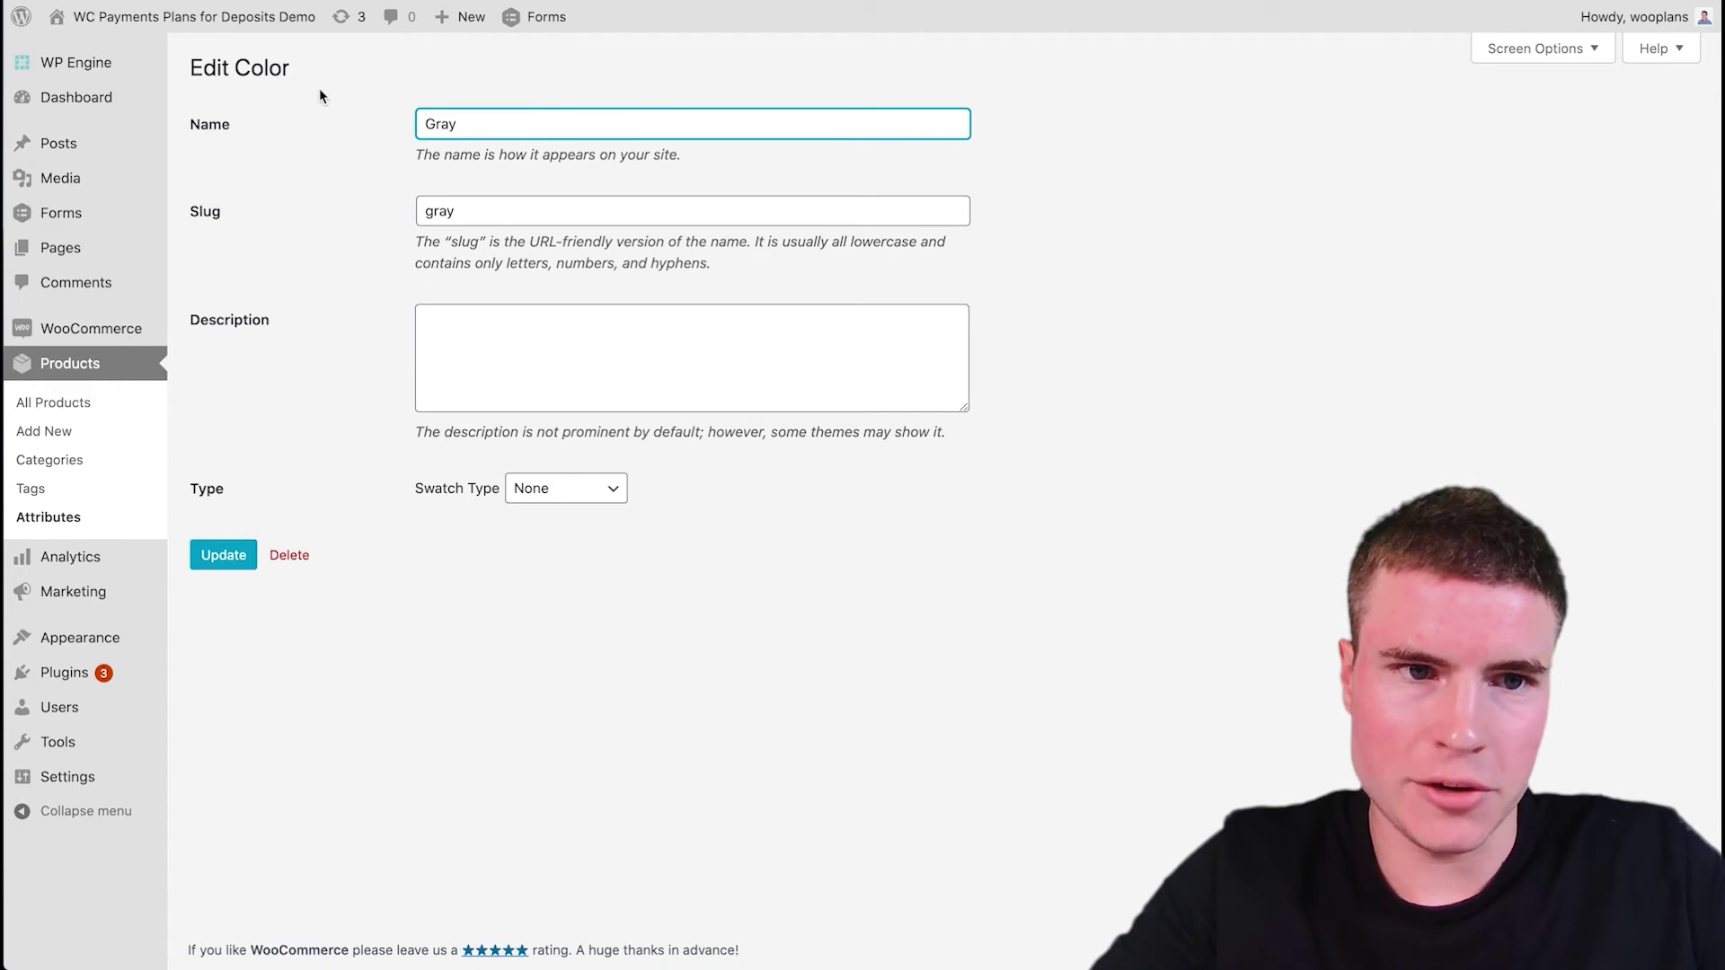
{"action": "left_click", "coordinate": [521, 489]}
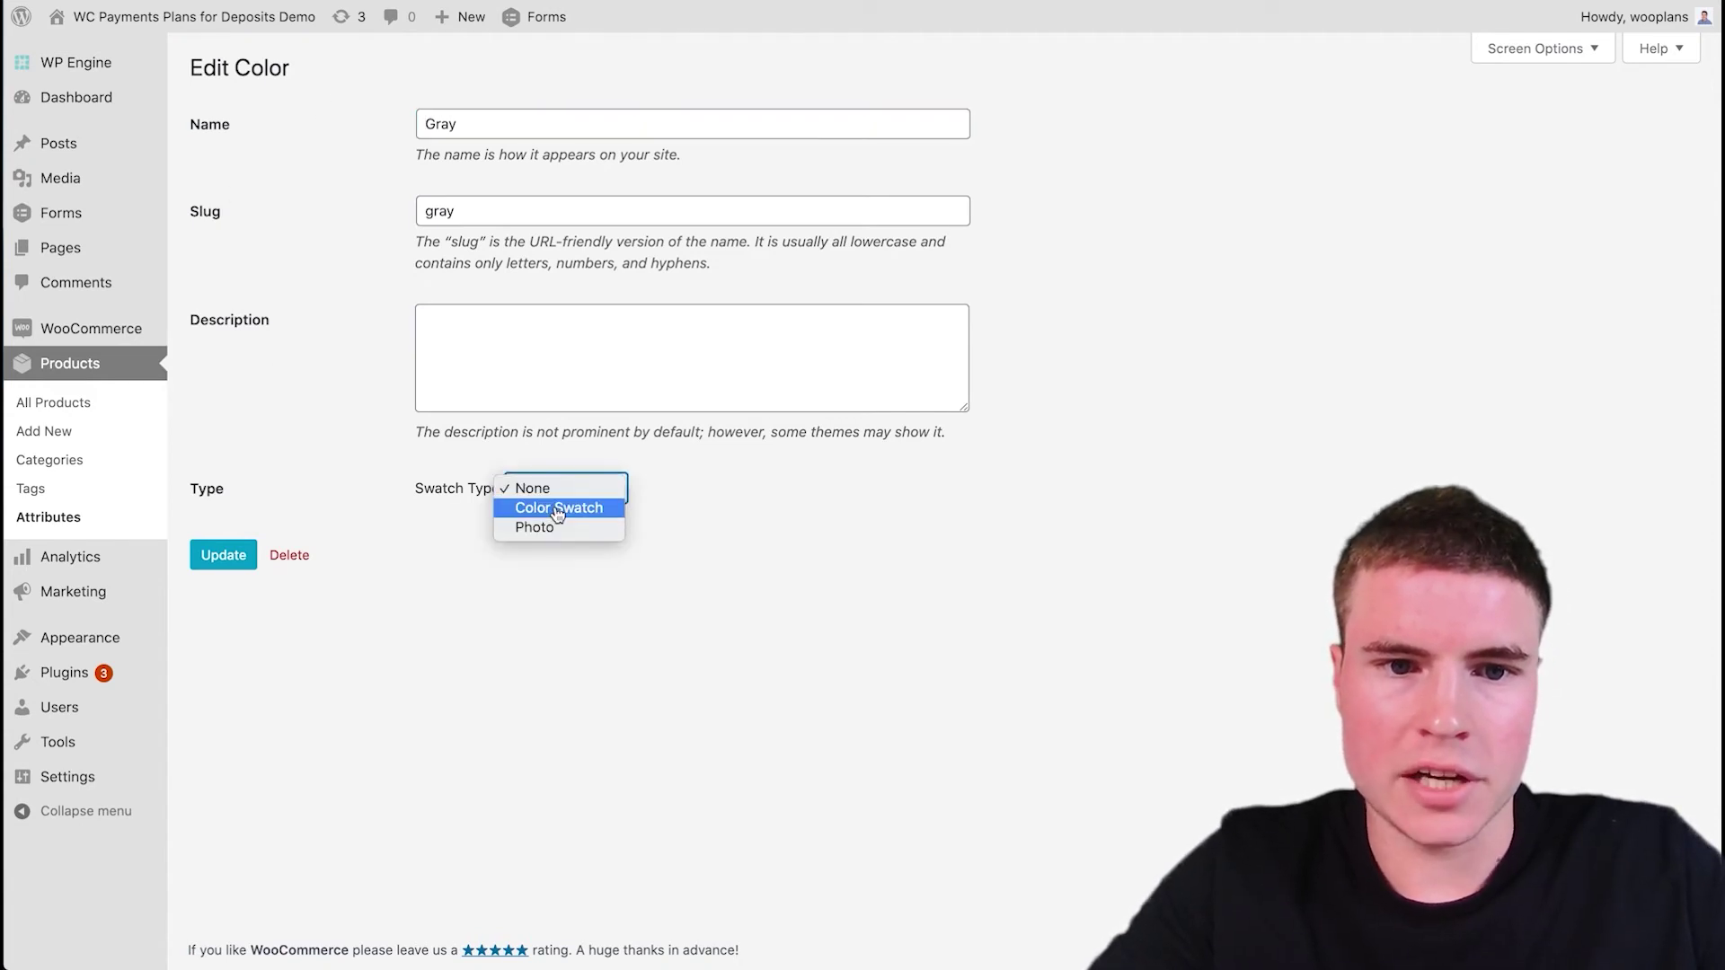
{"action": "left_click", "coordinate": [558, 511]}
{"action": "left_click", "coordinate": [493, 575]}
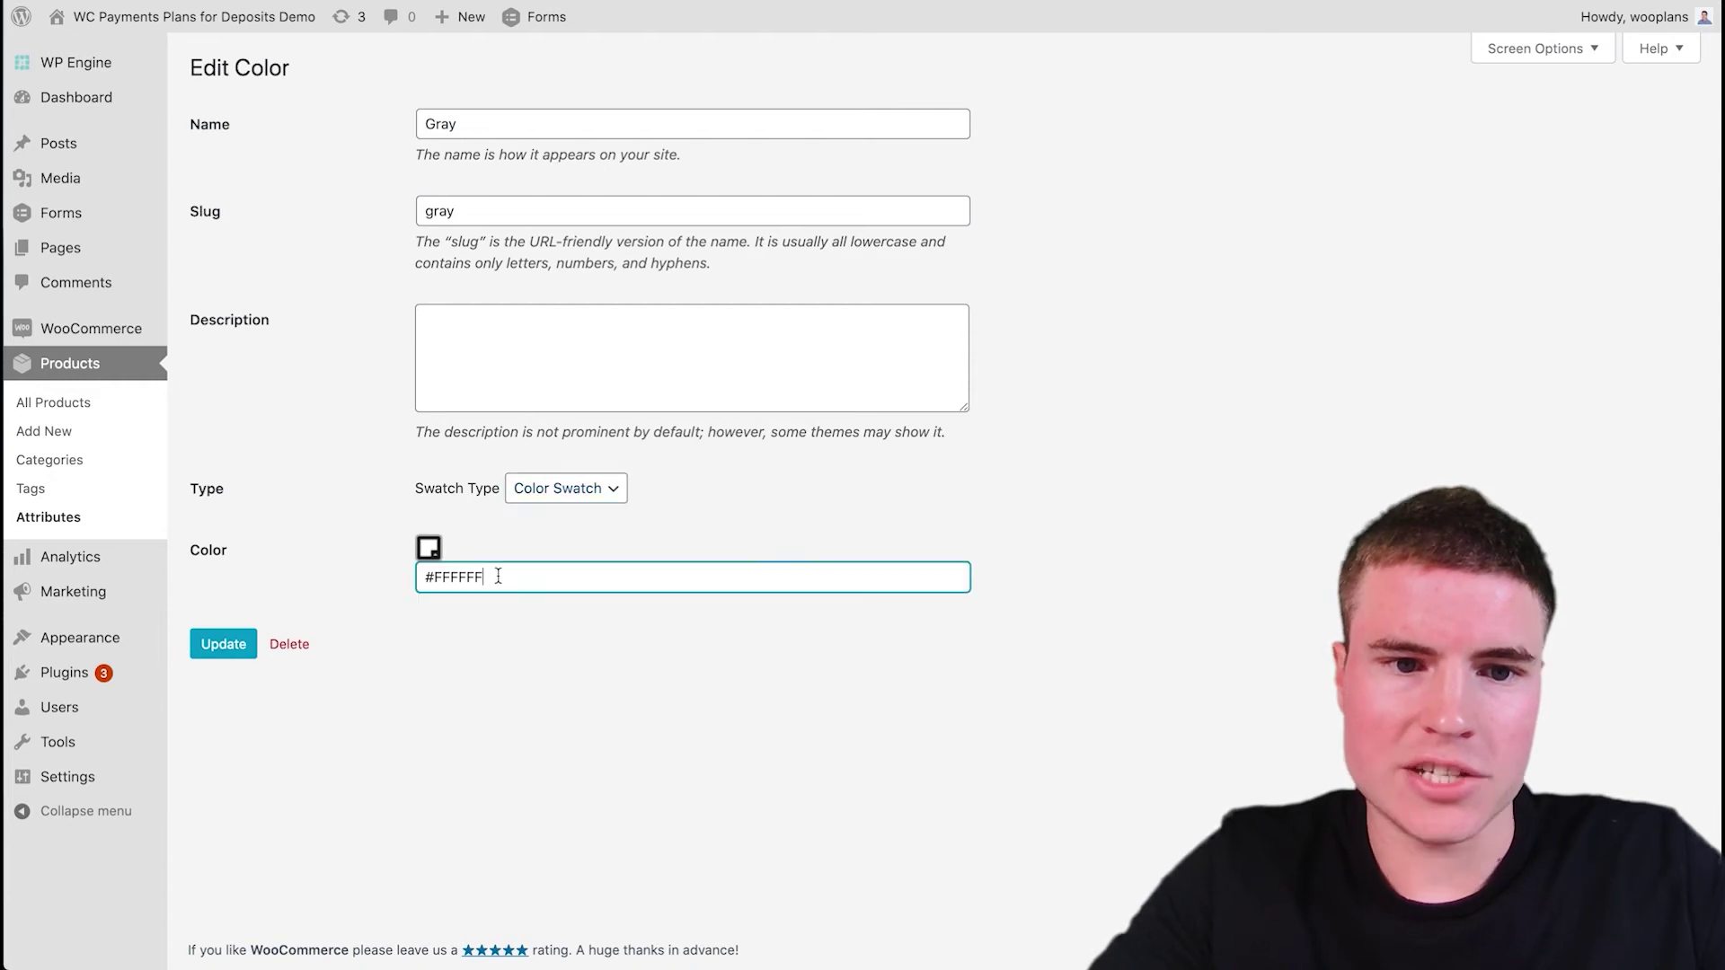
{"action": "key", "text": "shift+Left"}
{"action": "key", "text": "shift+Left"}
{"action": "key", "text": "shift+Left"}
{"action": "key", "text": "shift+Left"}
{"action": "key", "text": "shift+Left"}
{"action": "key", "text": "shift+Left"}
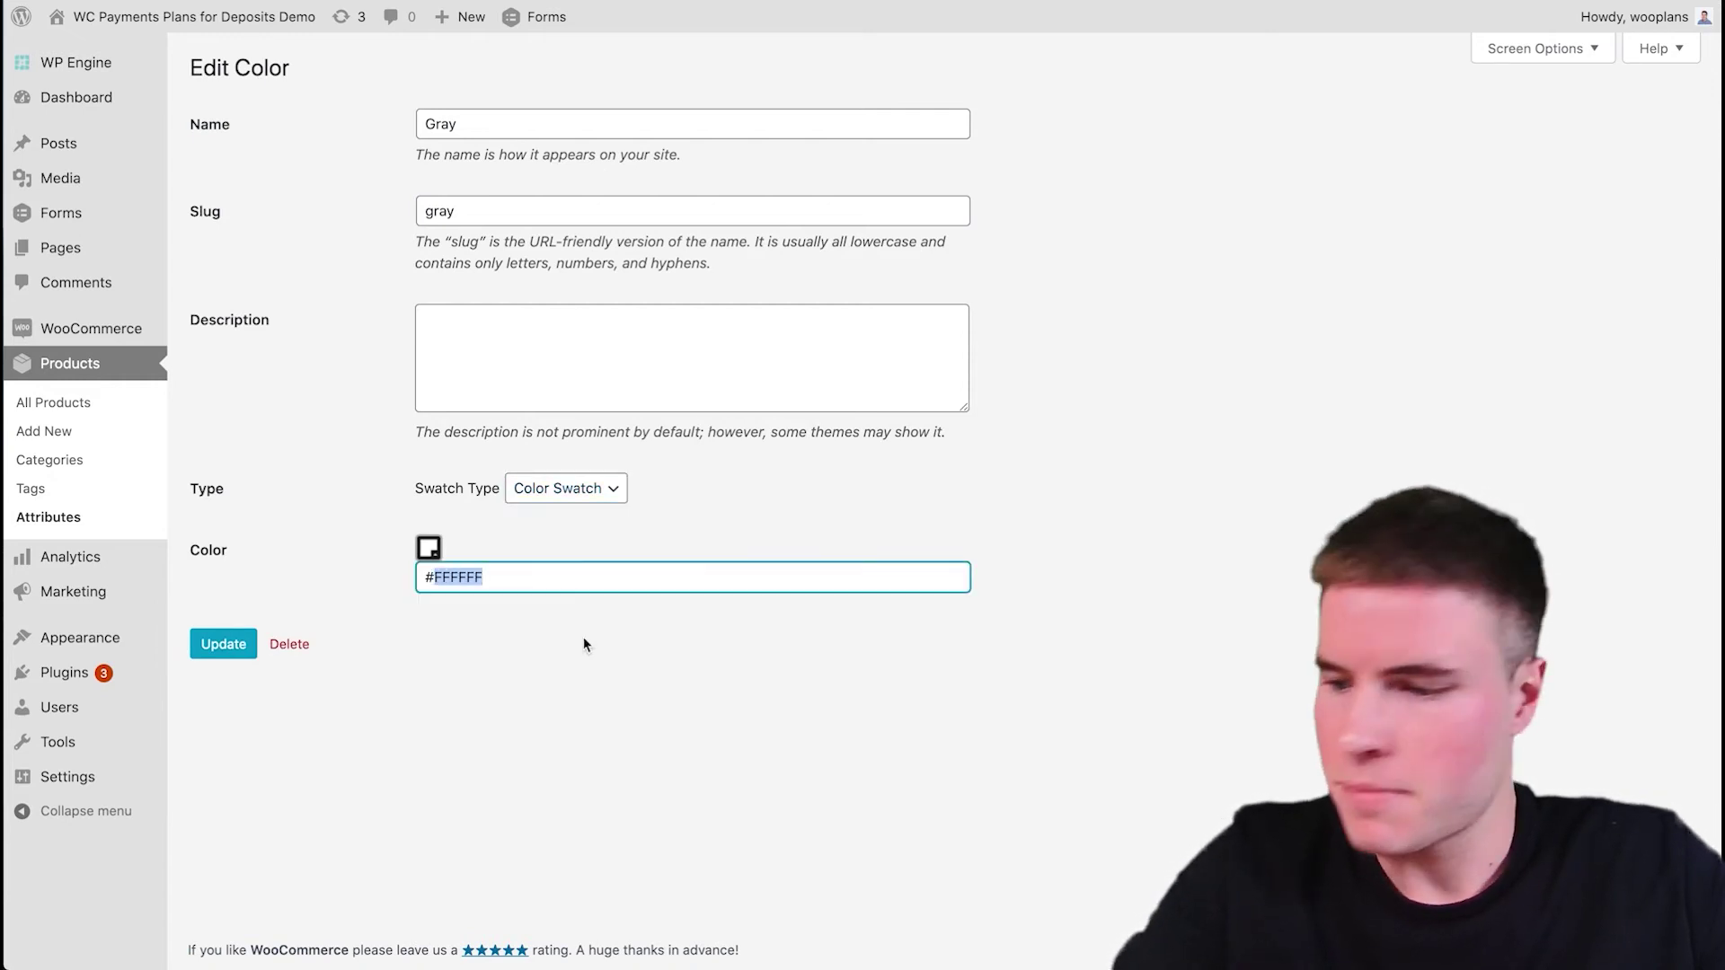
{"action": "type", "text": "aaa"}
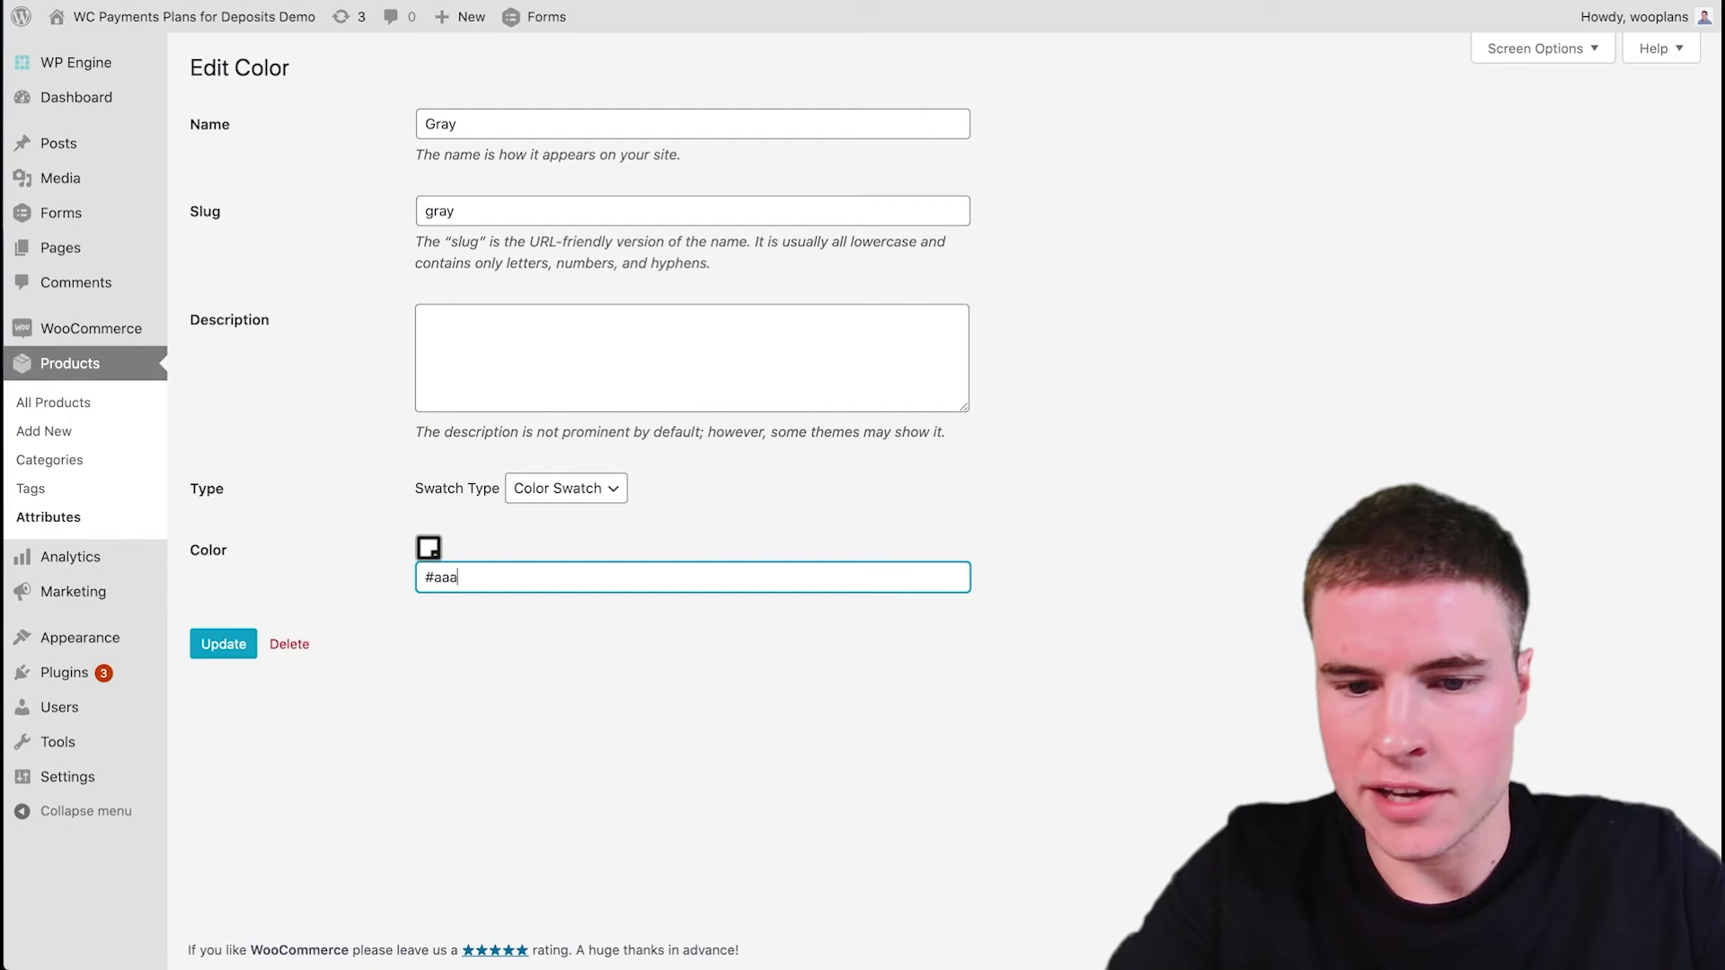
{"action": "type", "text": "79f"}
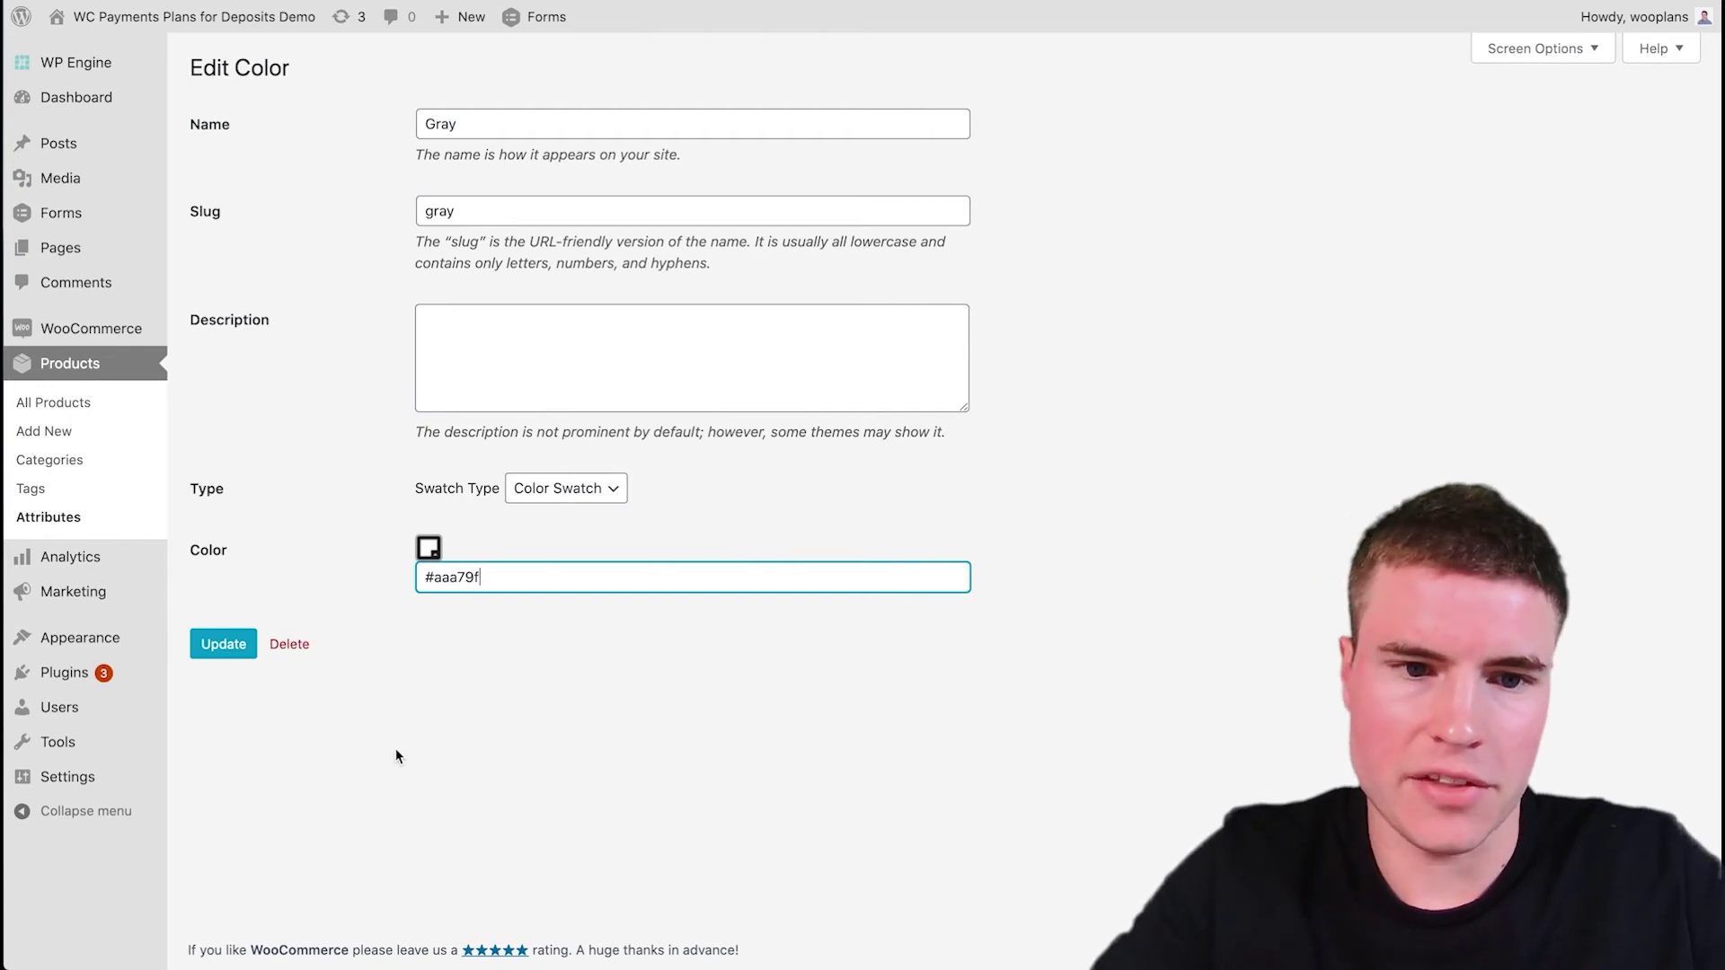
{"action": "left_click", "coordinate": [215, 643]}
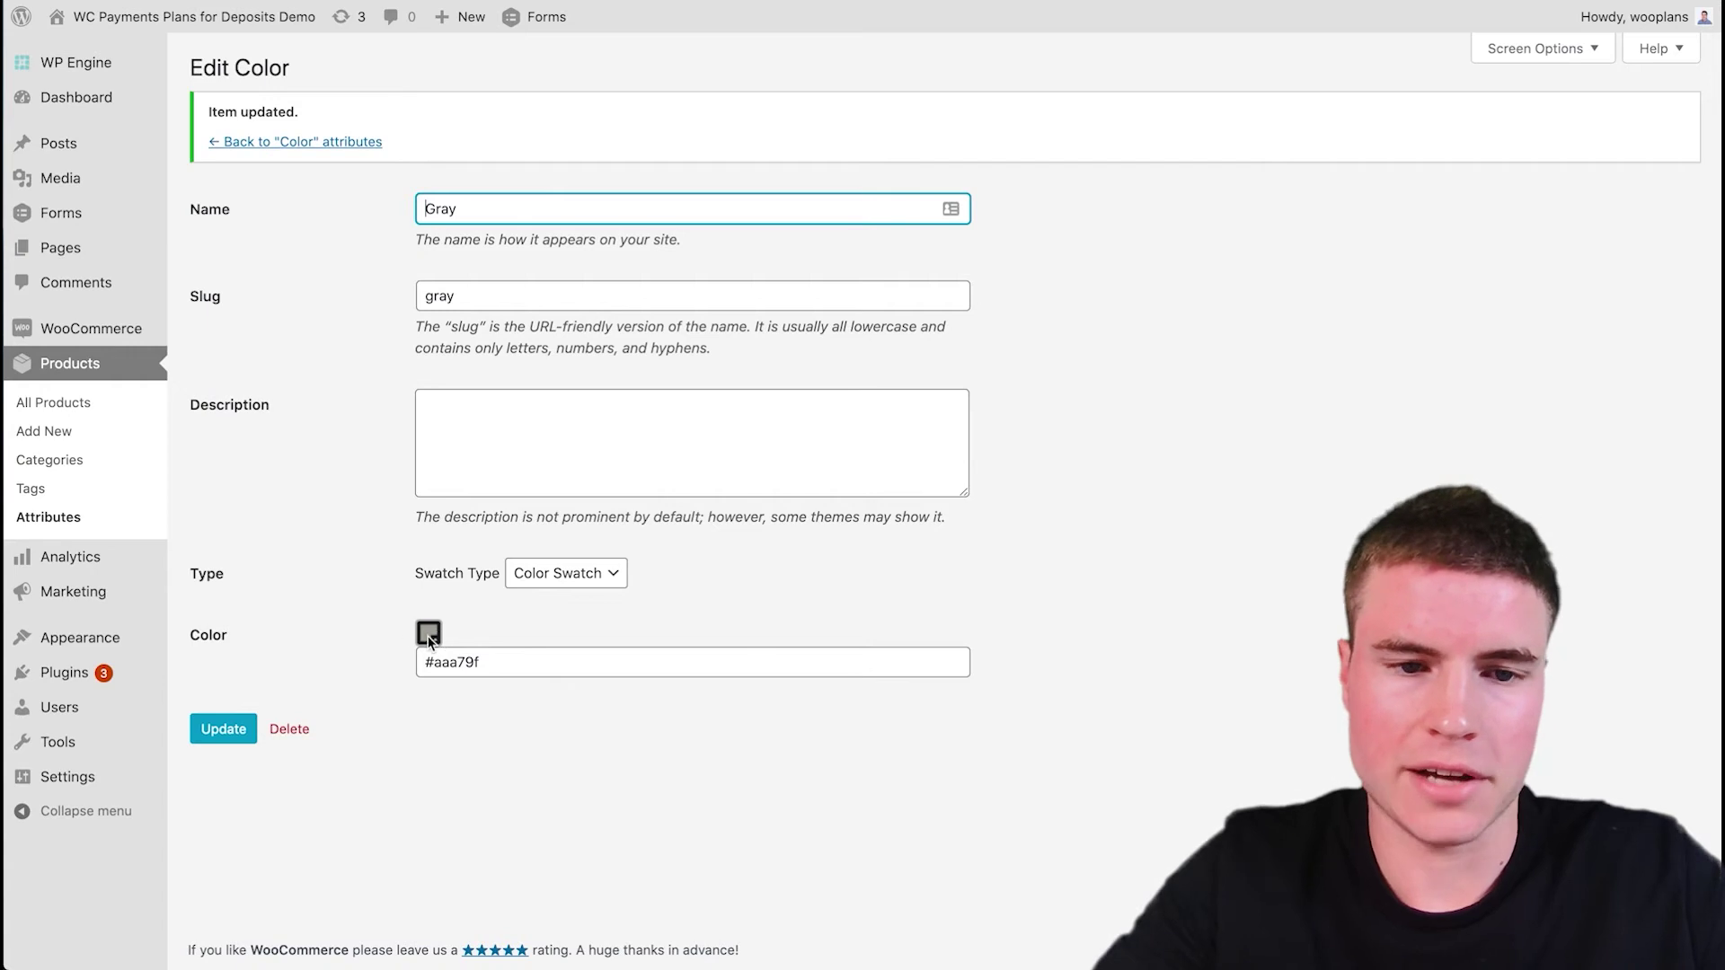
{"action": "left_click", "coordinate": [368, 144]}
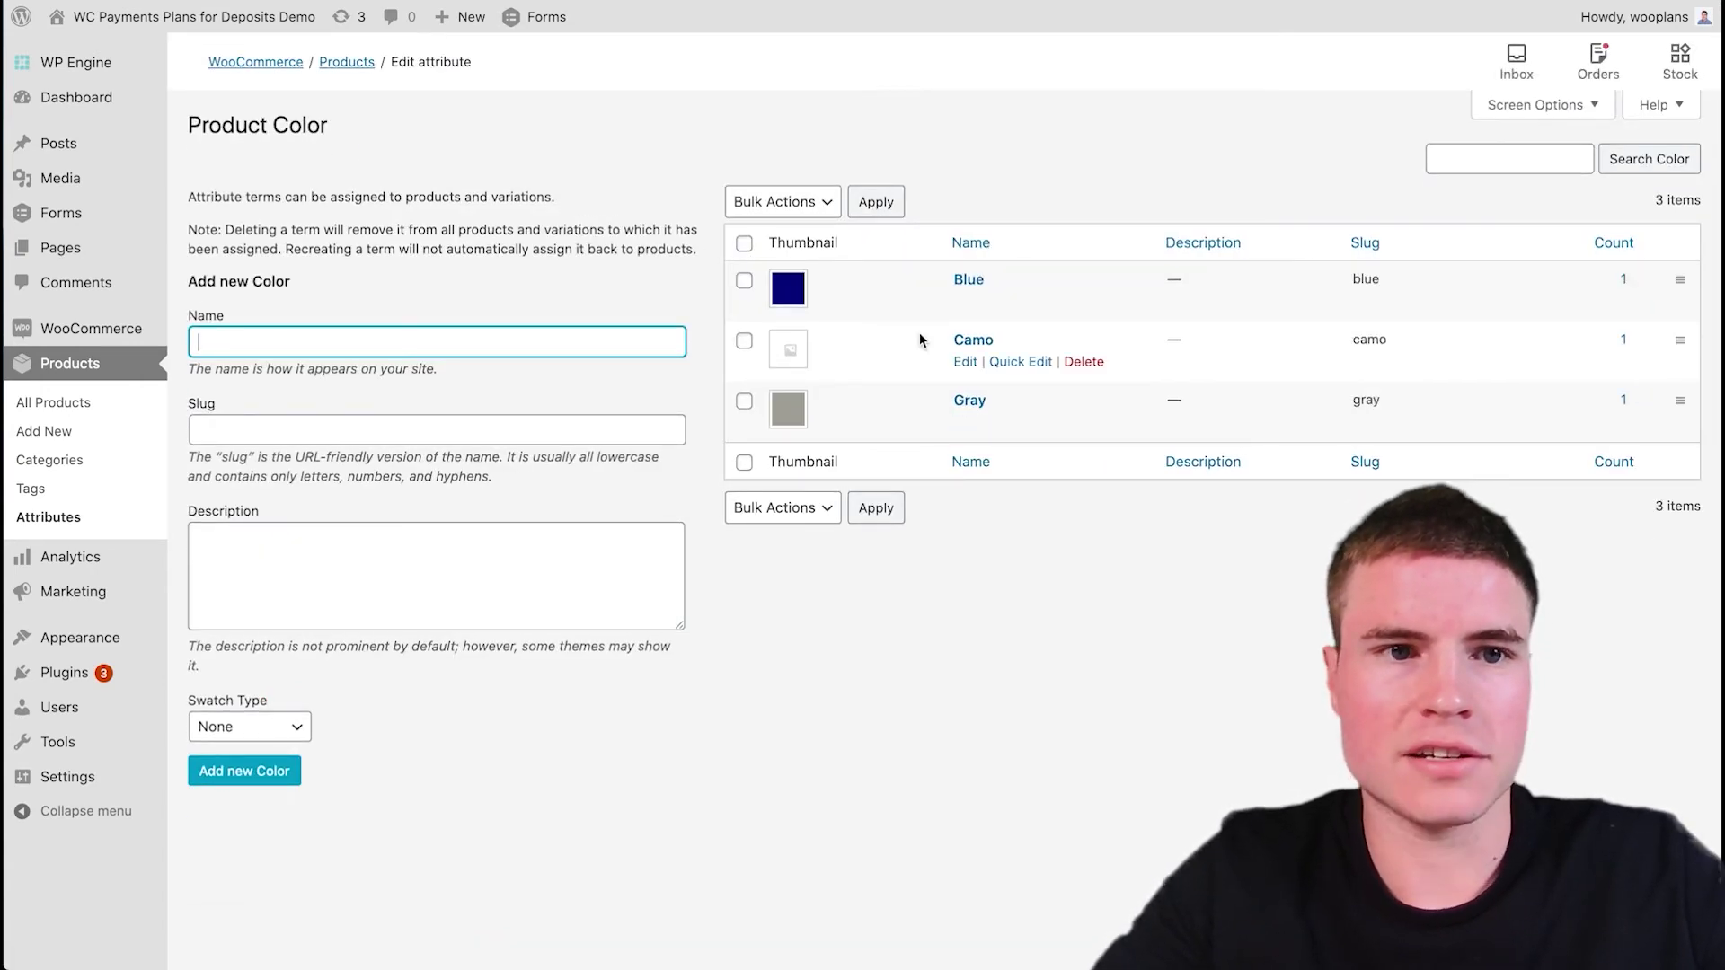
- Set Camo's swatch type to Photo using the woodland camo image and update the term
{"action": "left_click", "coordinate": [969, 362]}
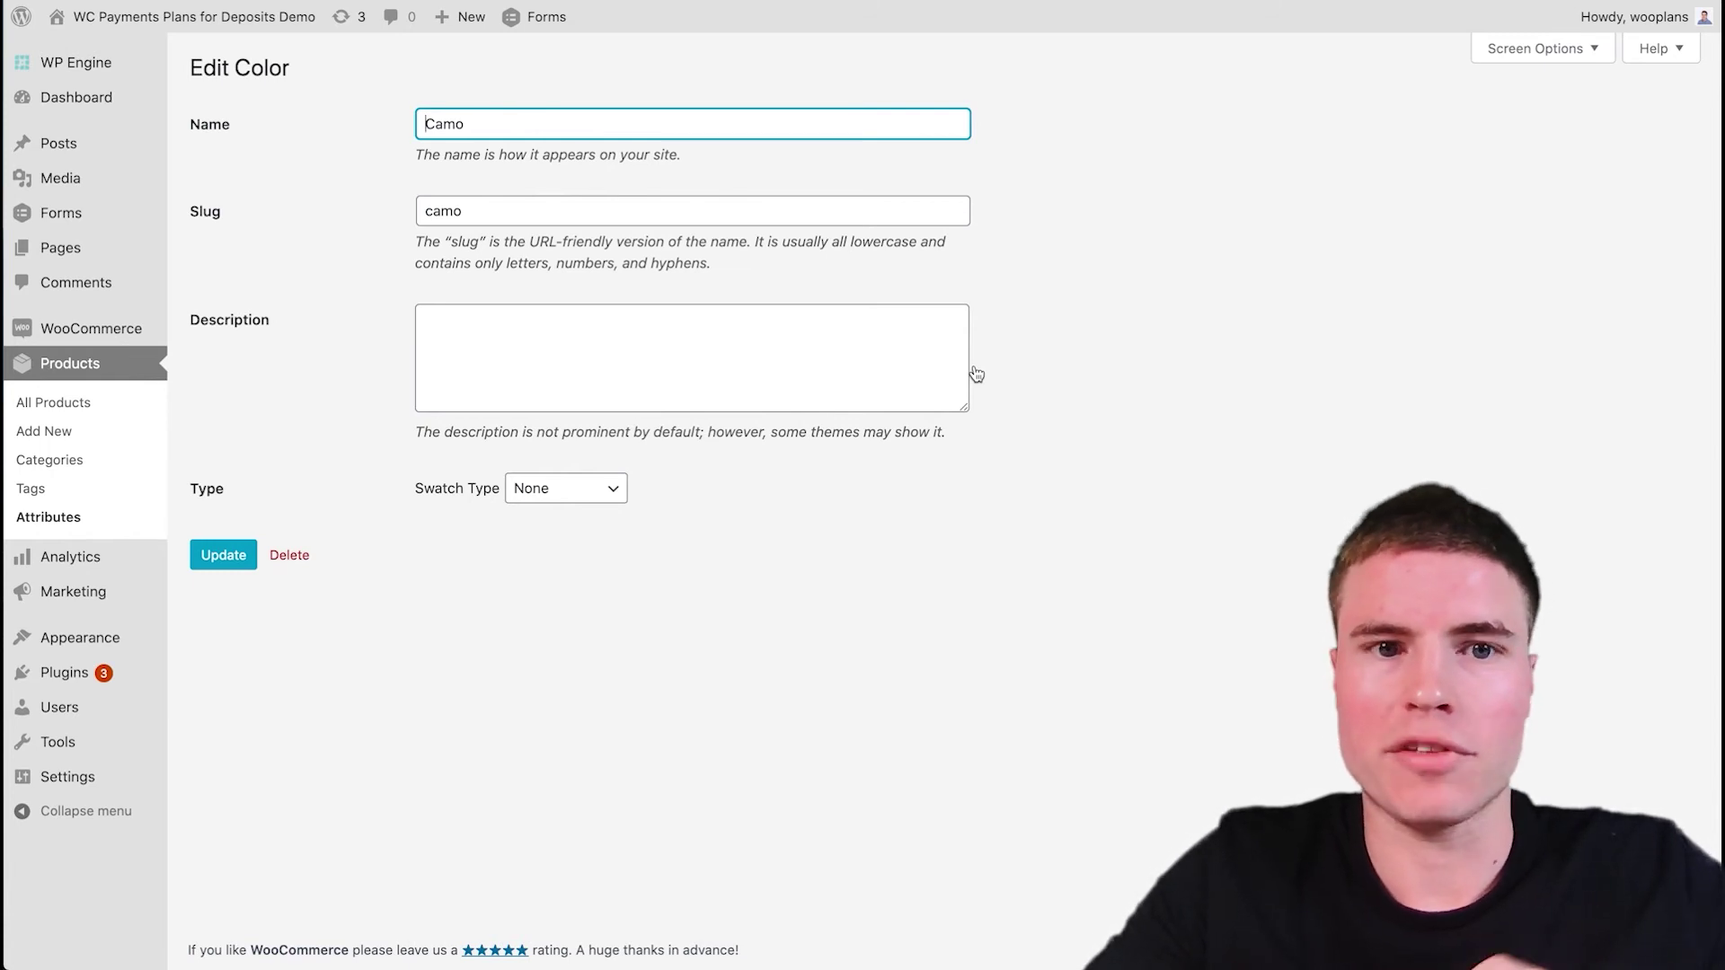
{"action": "left_click", "coordinate": [574, 501]}
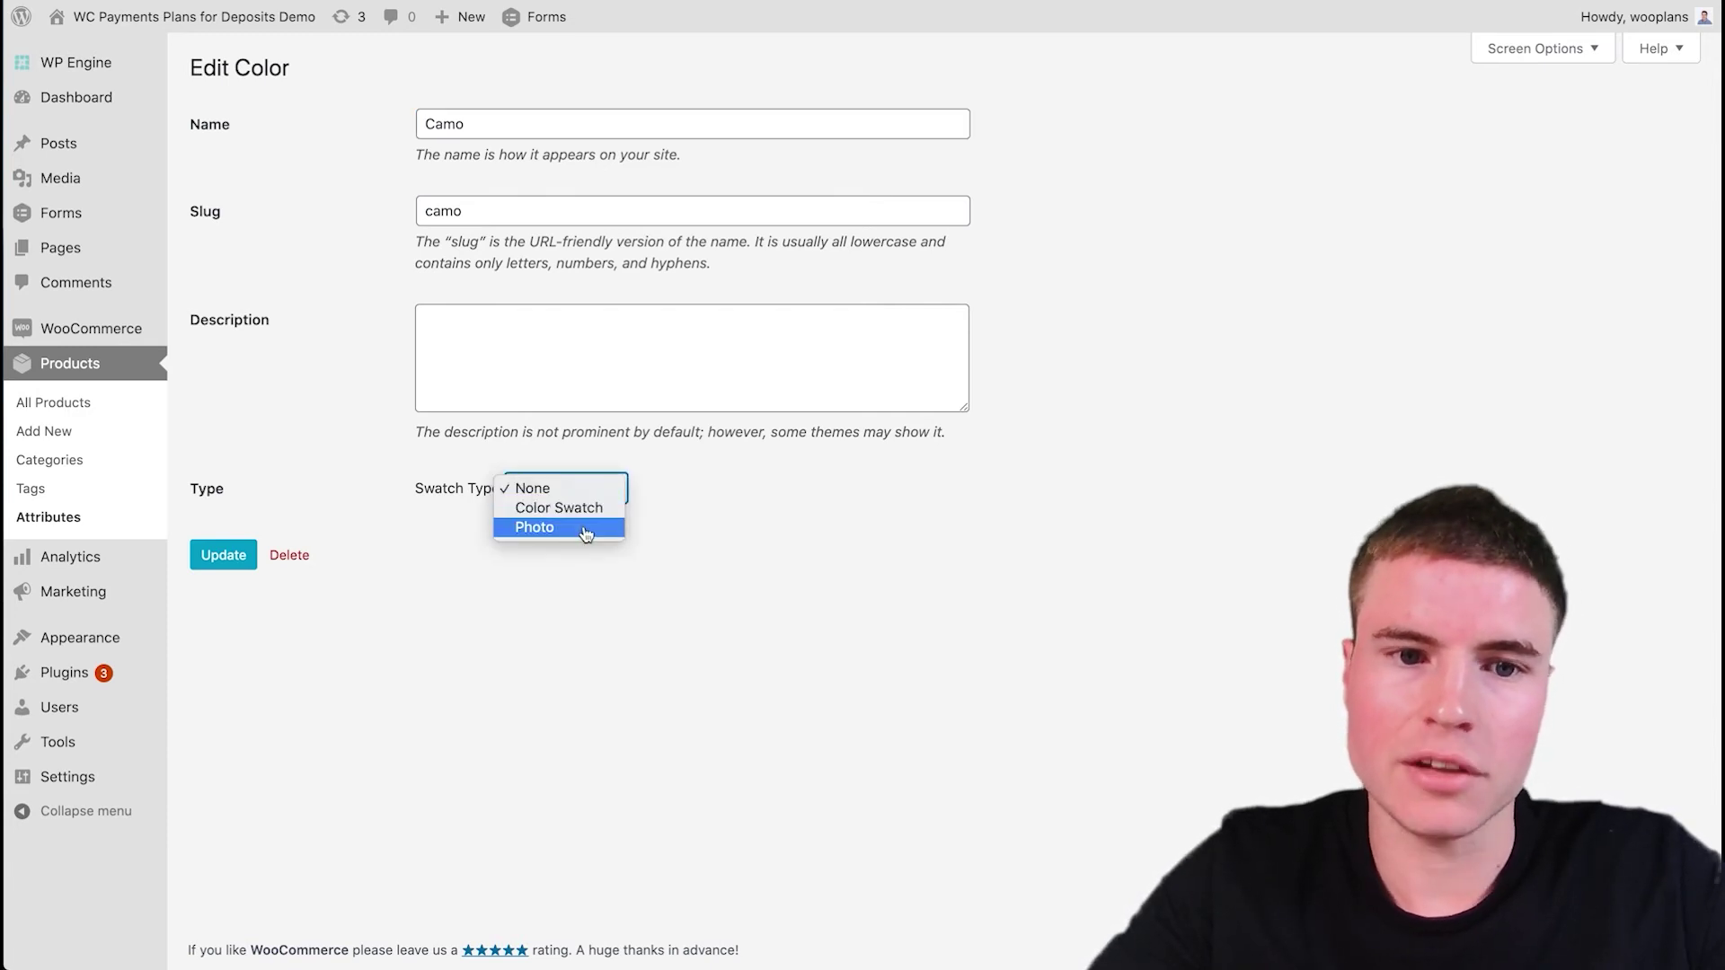
{"action": "left_click", "coordinate": [586, 528]}
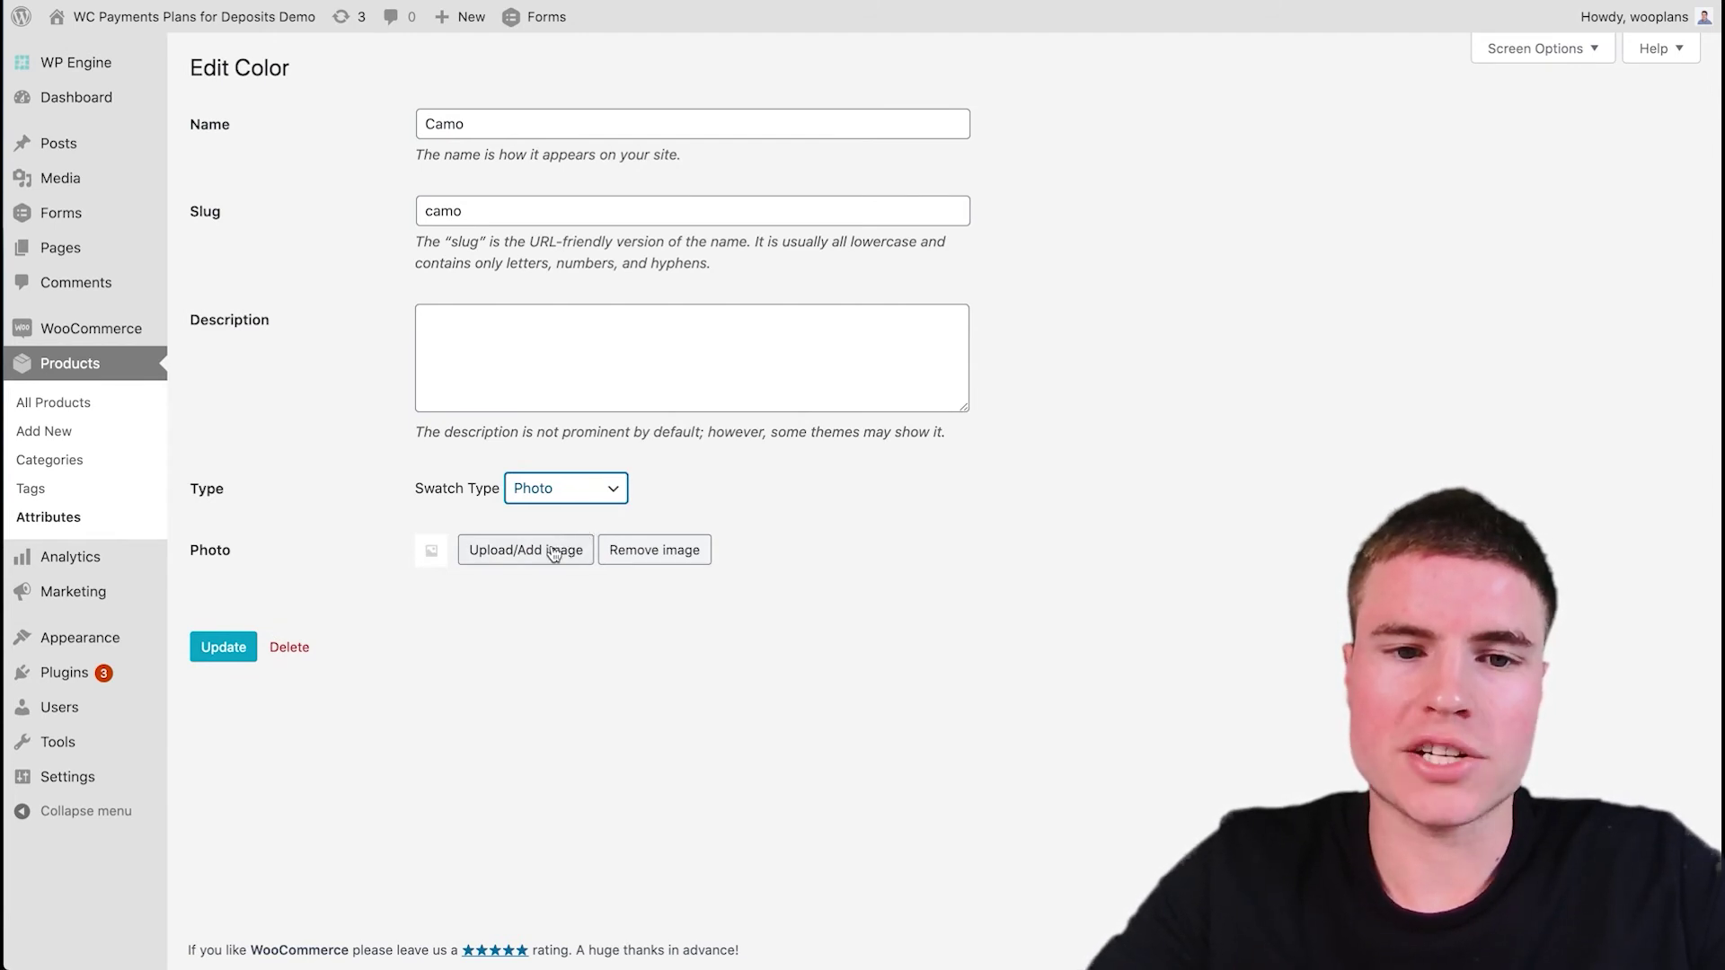
{"action": "left_click", "coordinate": [552, 552]}
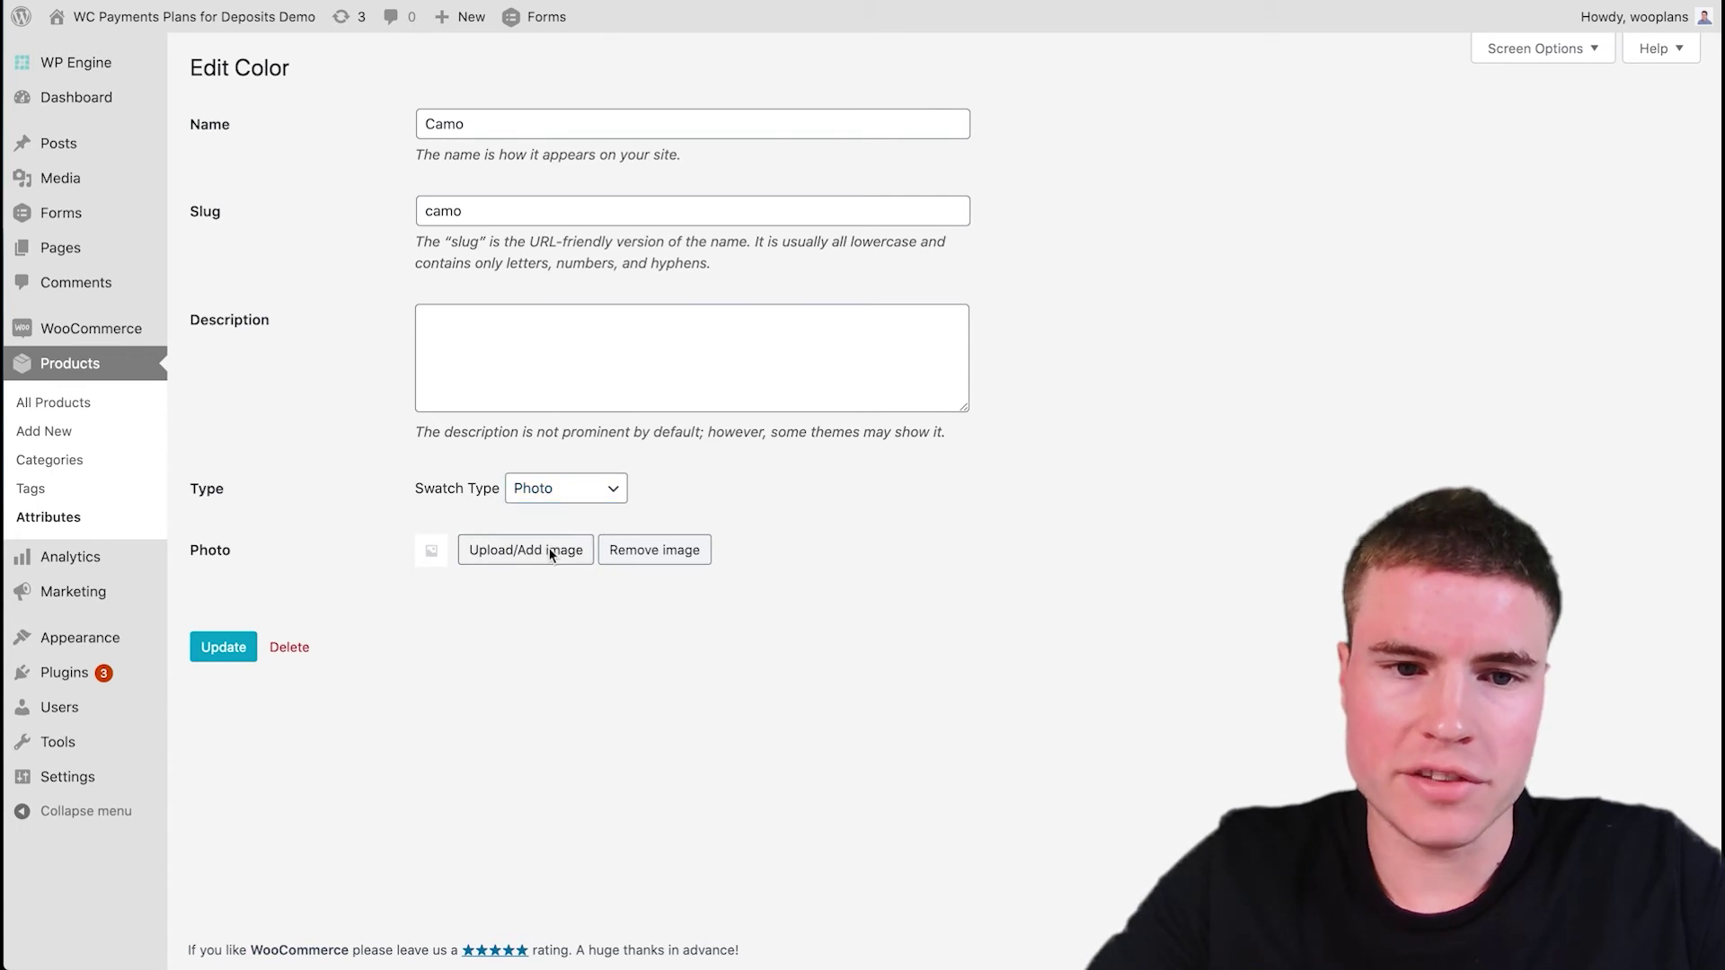
{"action": "left_click", "coordinate": [135, 269]}
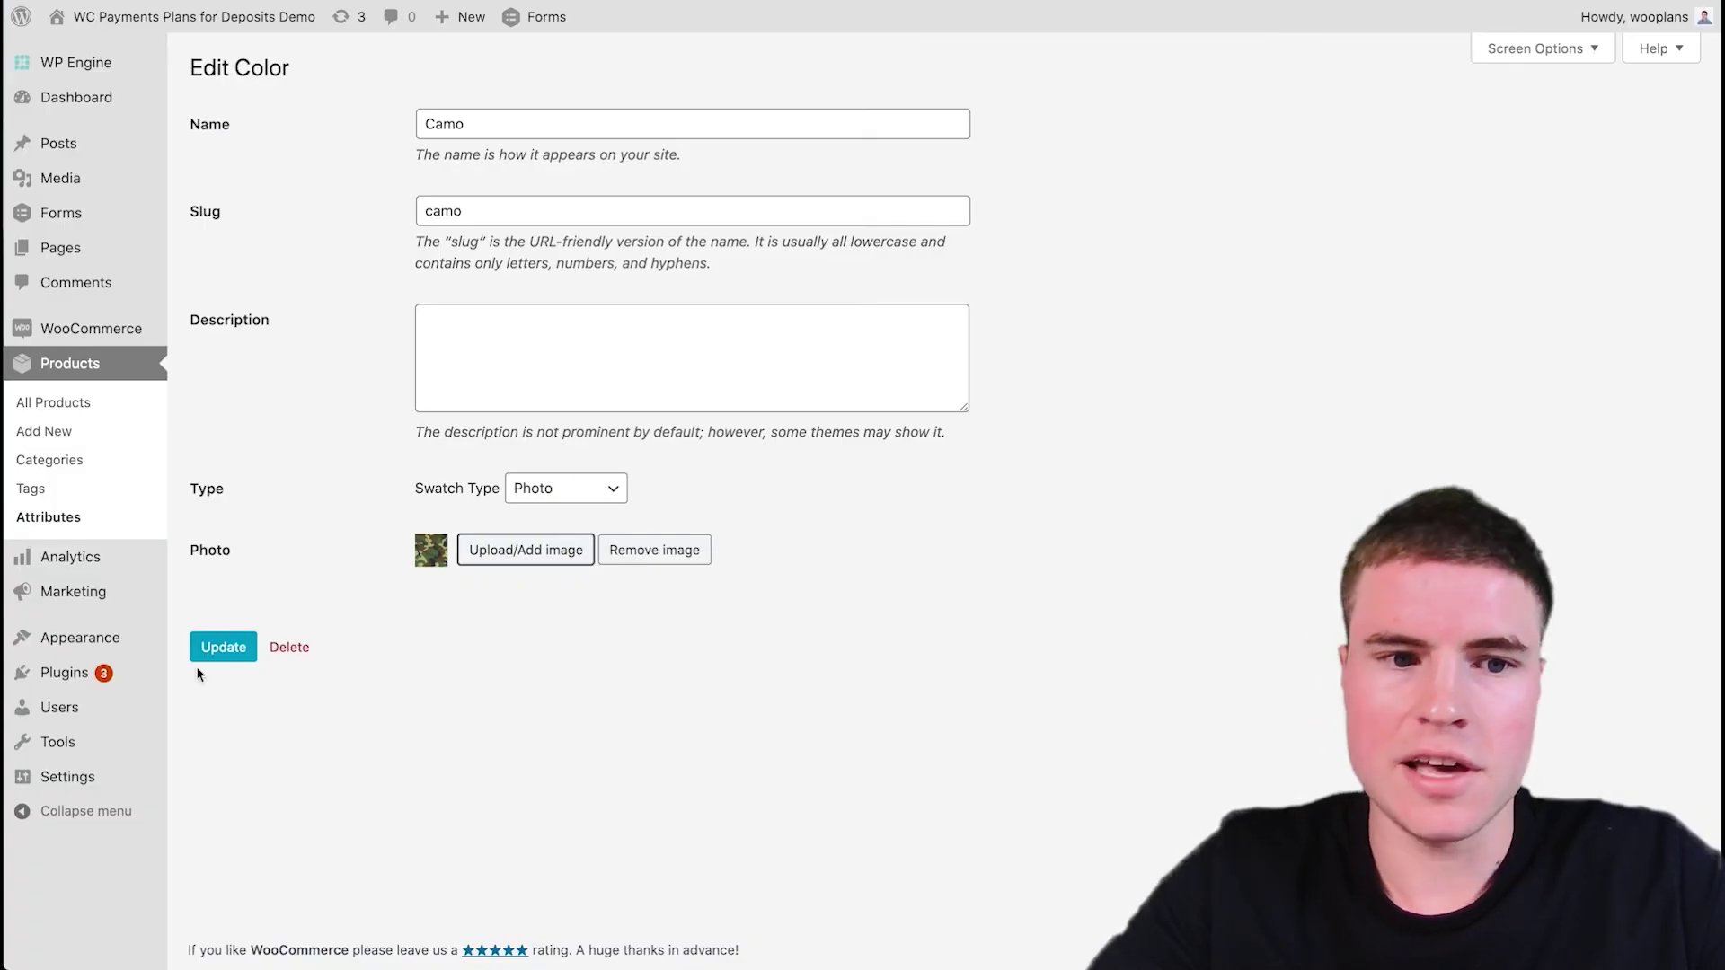
{"action": "left_click", "coordinate": [220, 650]}
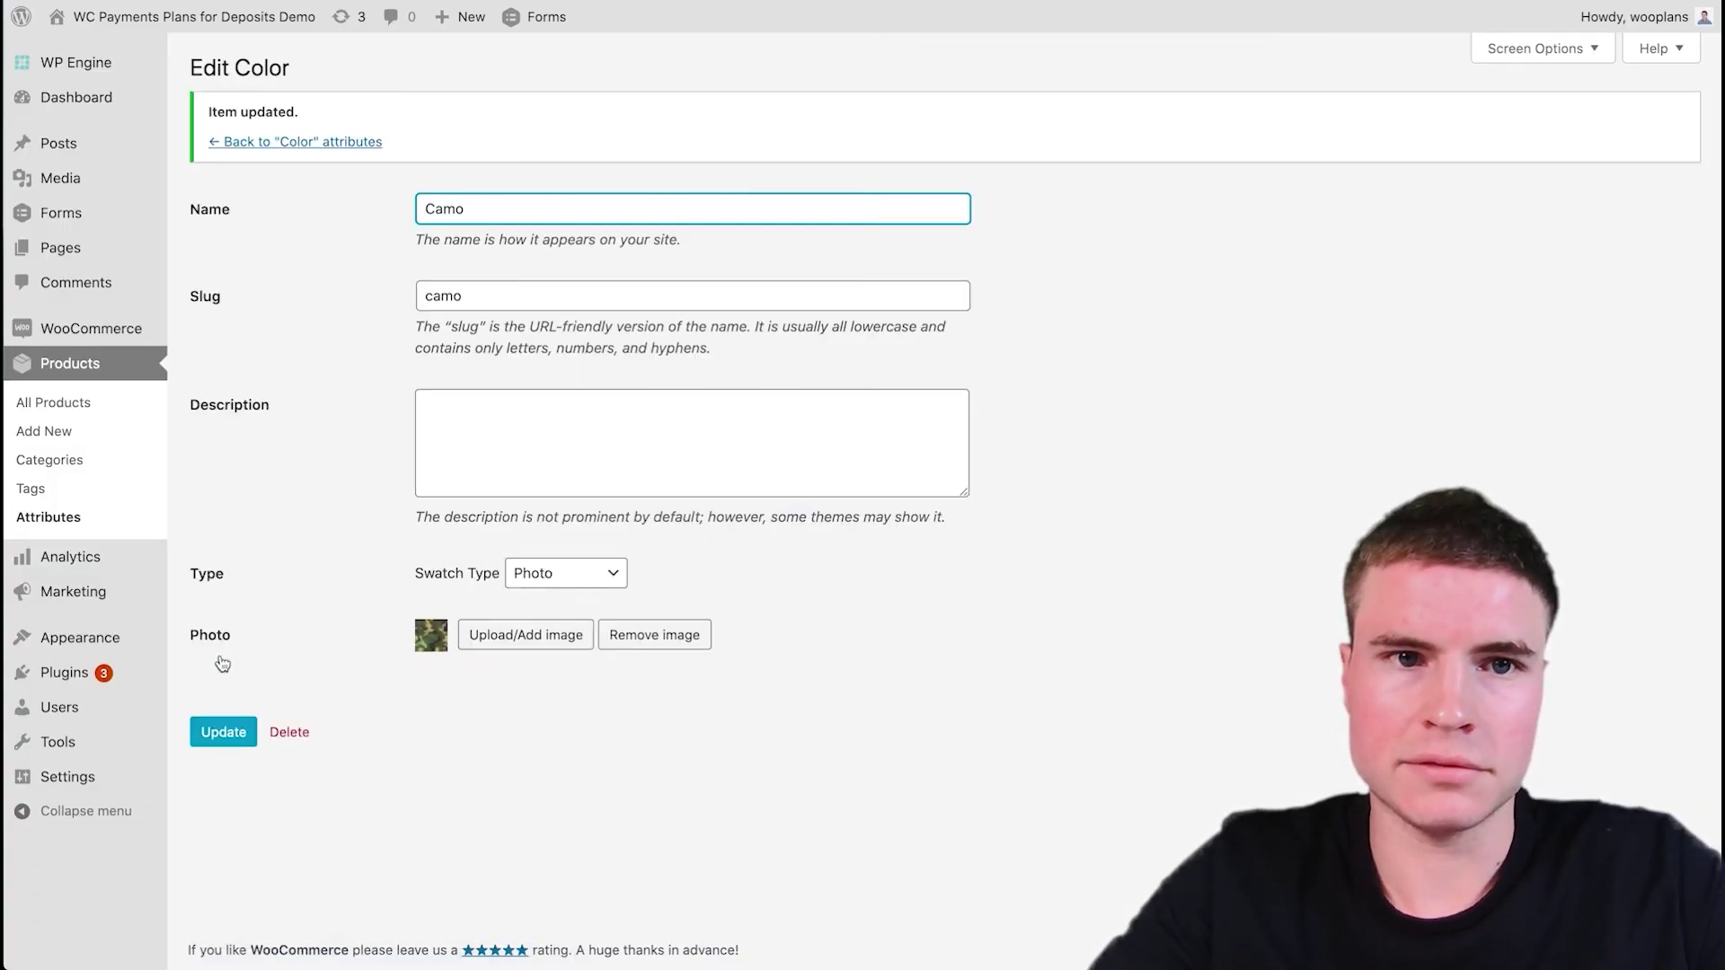
{"action": "left_click", "coordinate": [217, 734]}
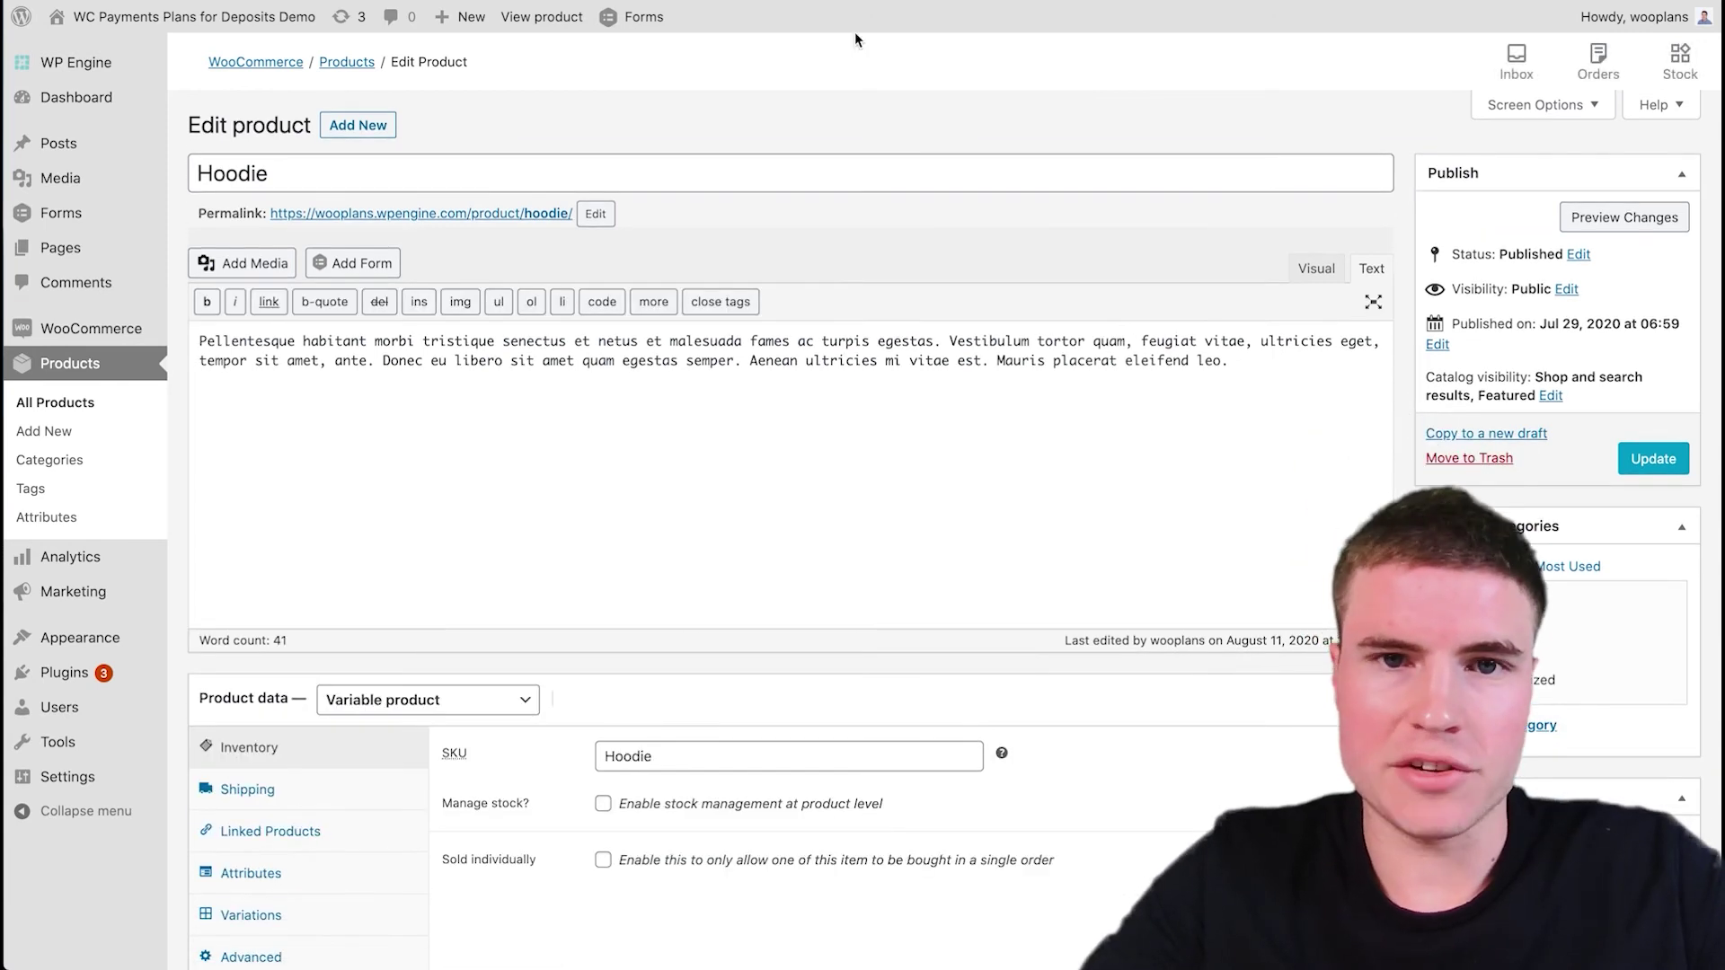
- Scroll the Hoodie's edit page down to the Product data box
{"action": "scroll", "coordinate": [847, 101], "scroll_direction": "down", "scroll_amount": 7}
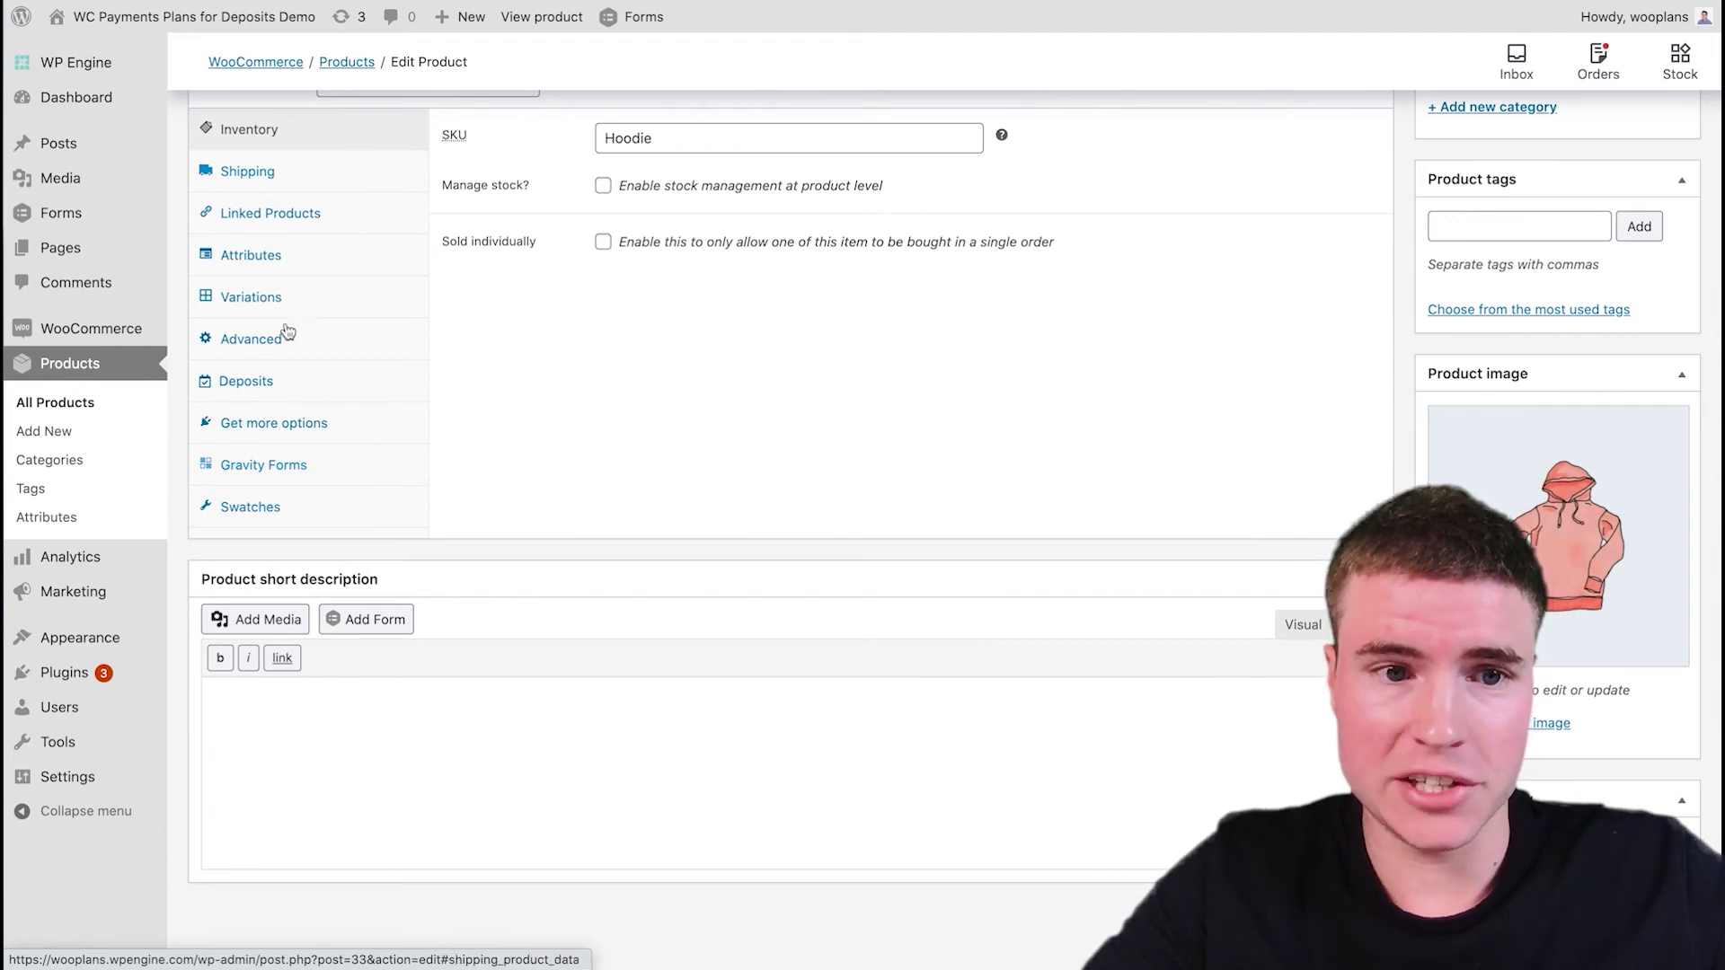
- Keep Color swatches as Taxonomy Colors and Images, label above, swatches_image_size, then update the Hoodie
{"action": "left_click", "coordinate": [284, 521]}
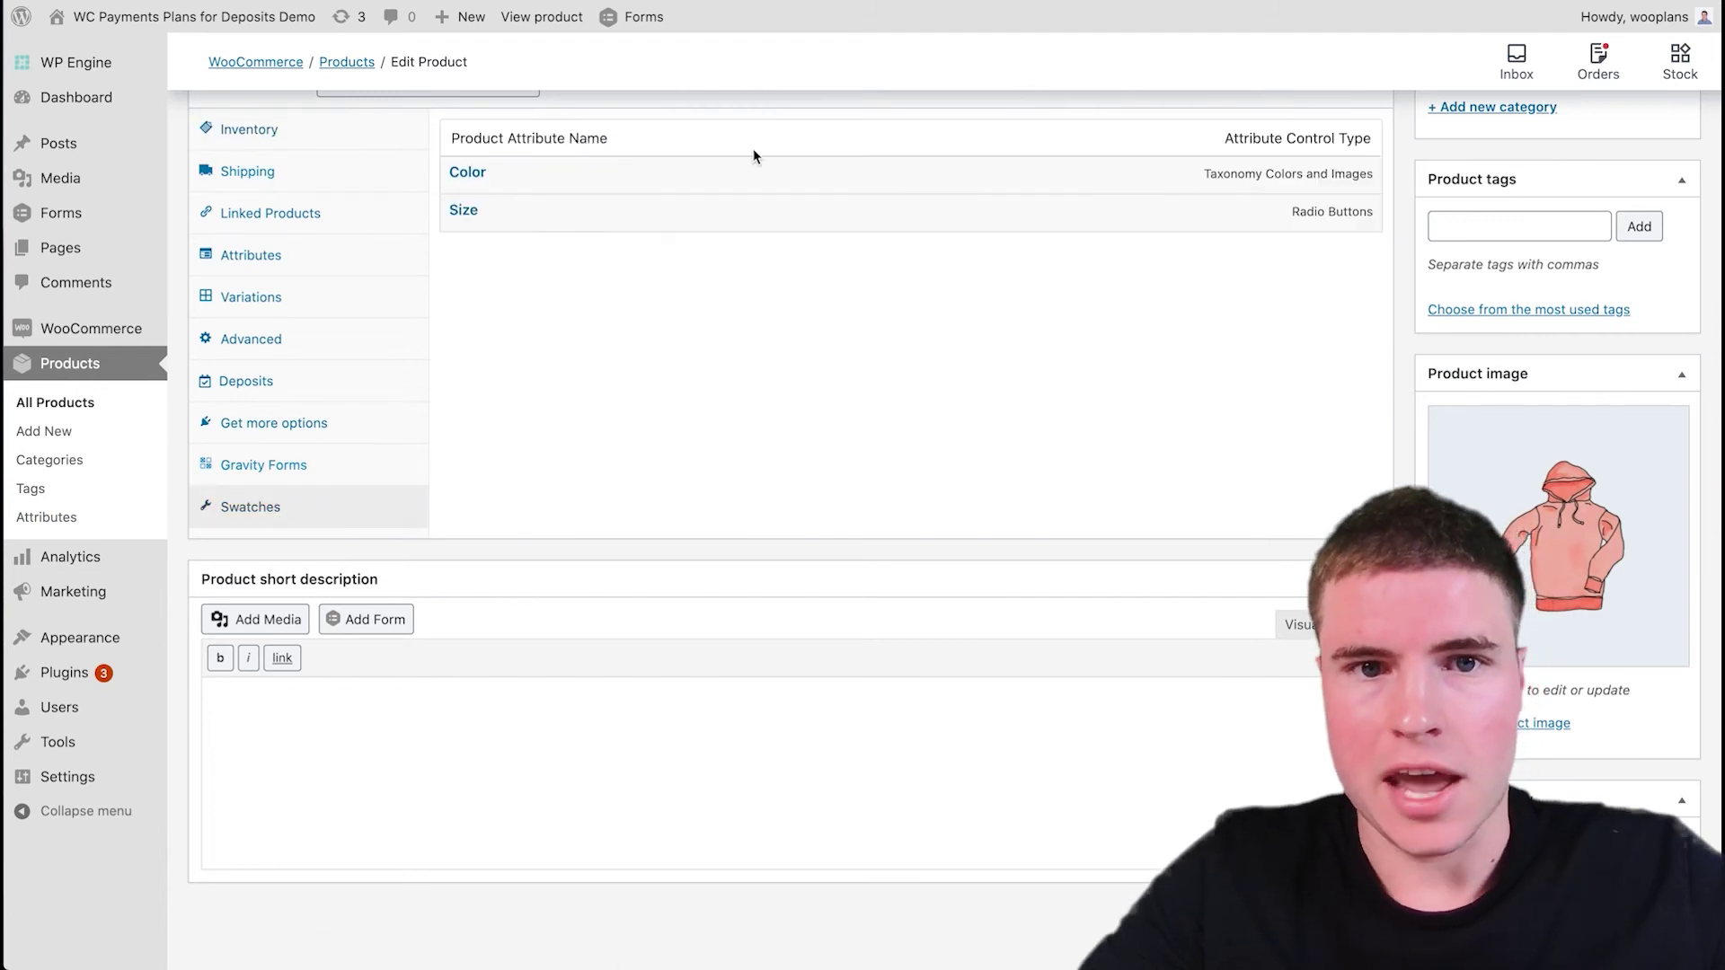
{"action": "left_click", "coordinate": [865, 190]}
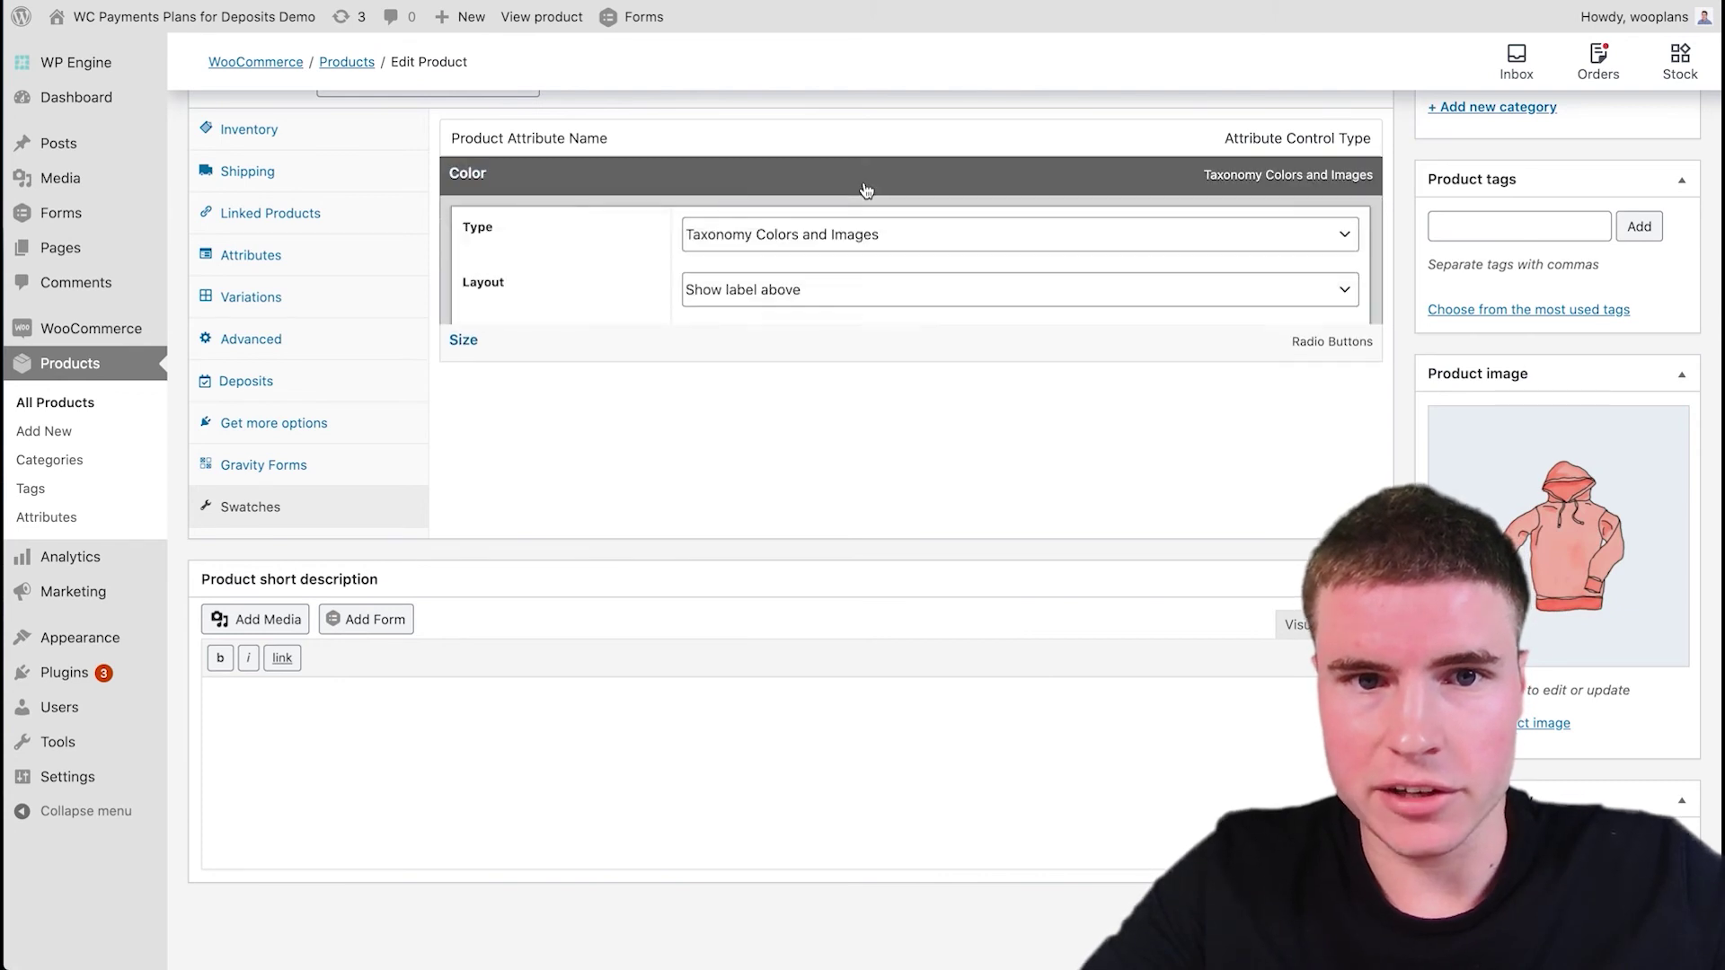
{"action": "left_click", "coordinate": [886, 248]}
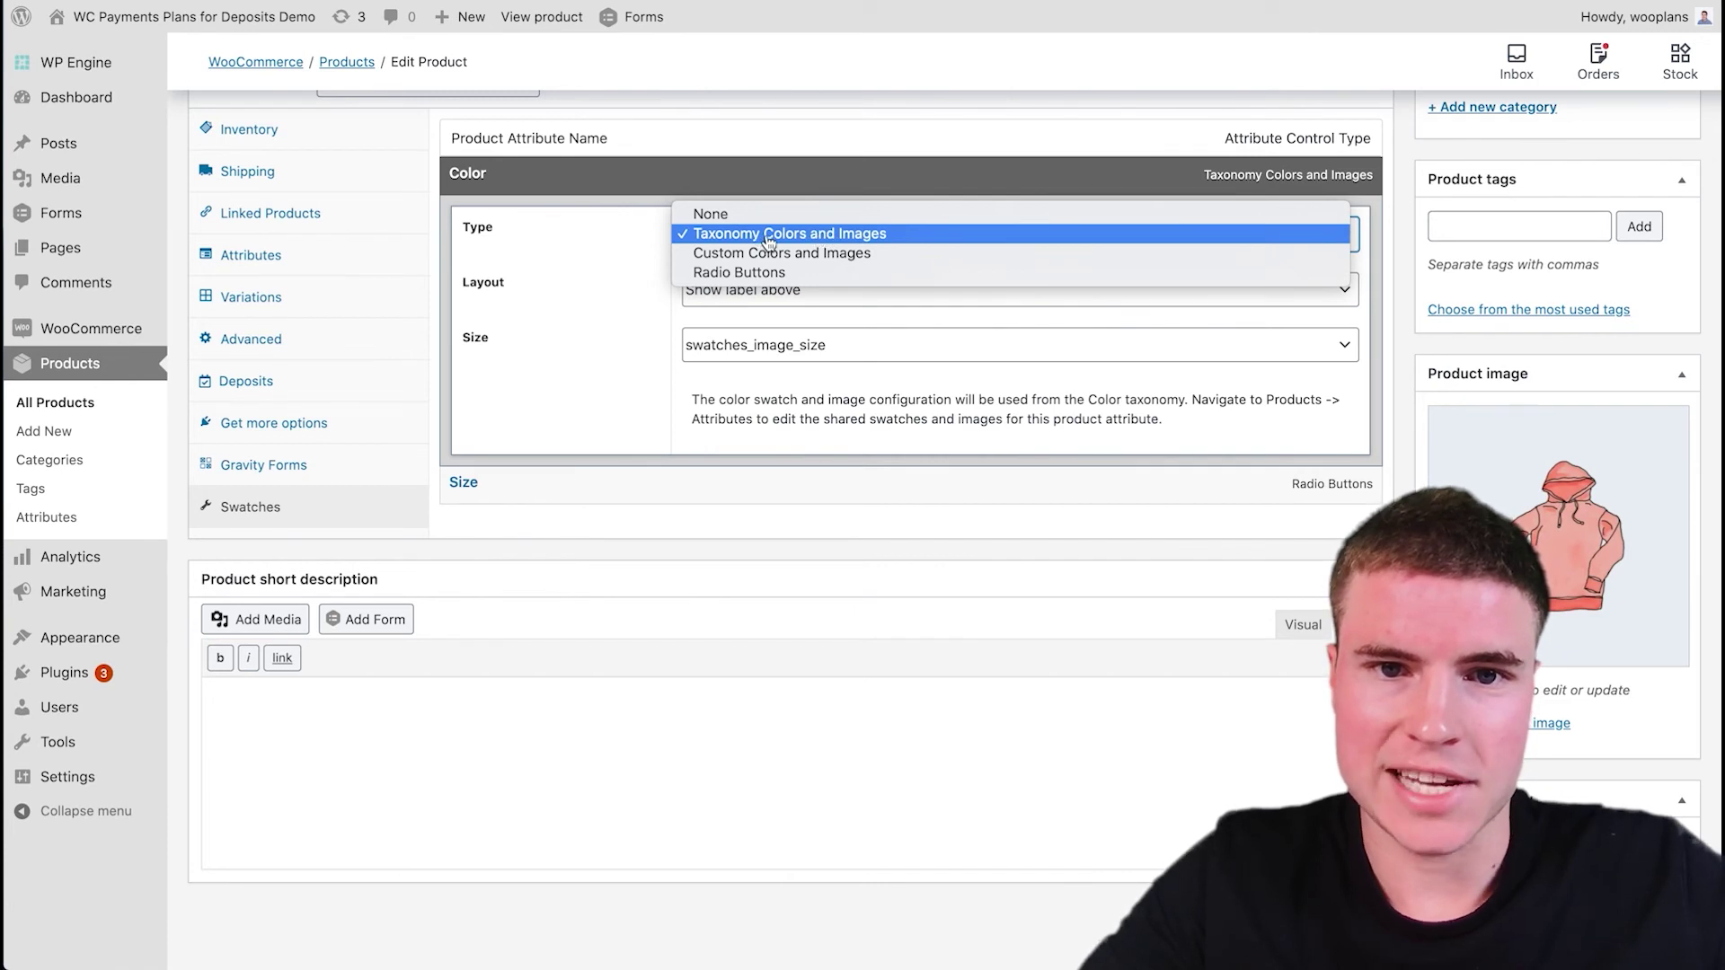
{"action": "left_click", "coordinate": [812, 240]}
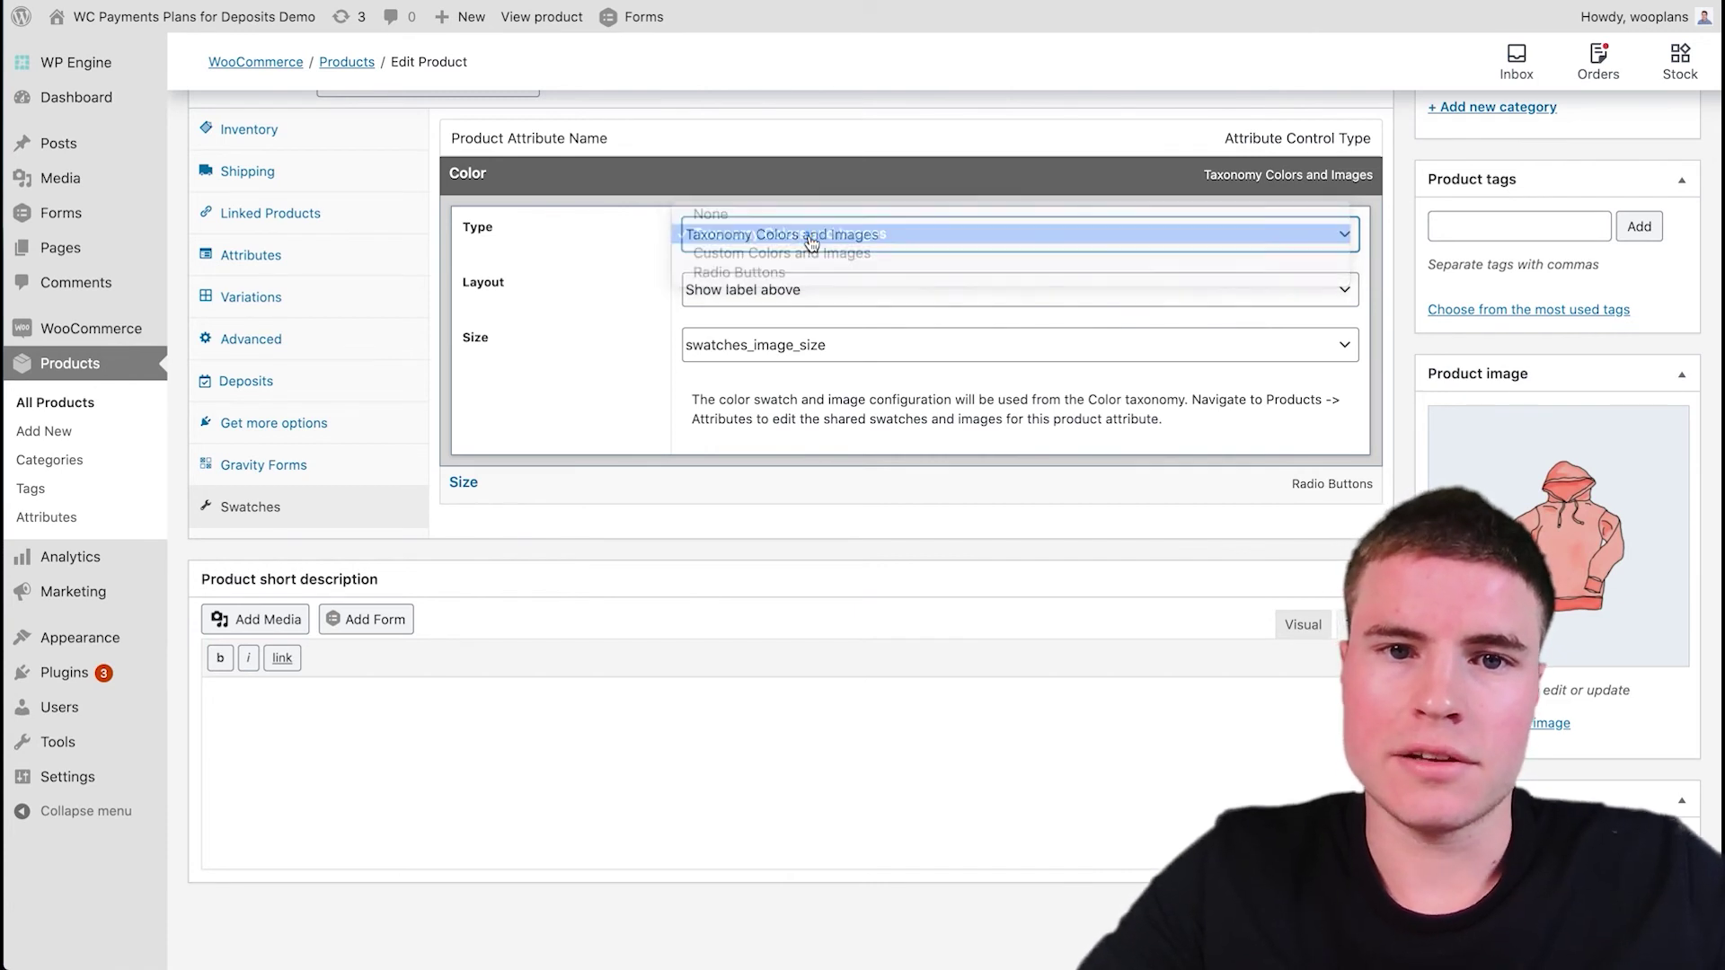
{"action": "left_click", "coordinate": [809, 297]}
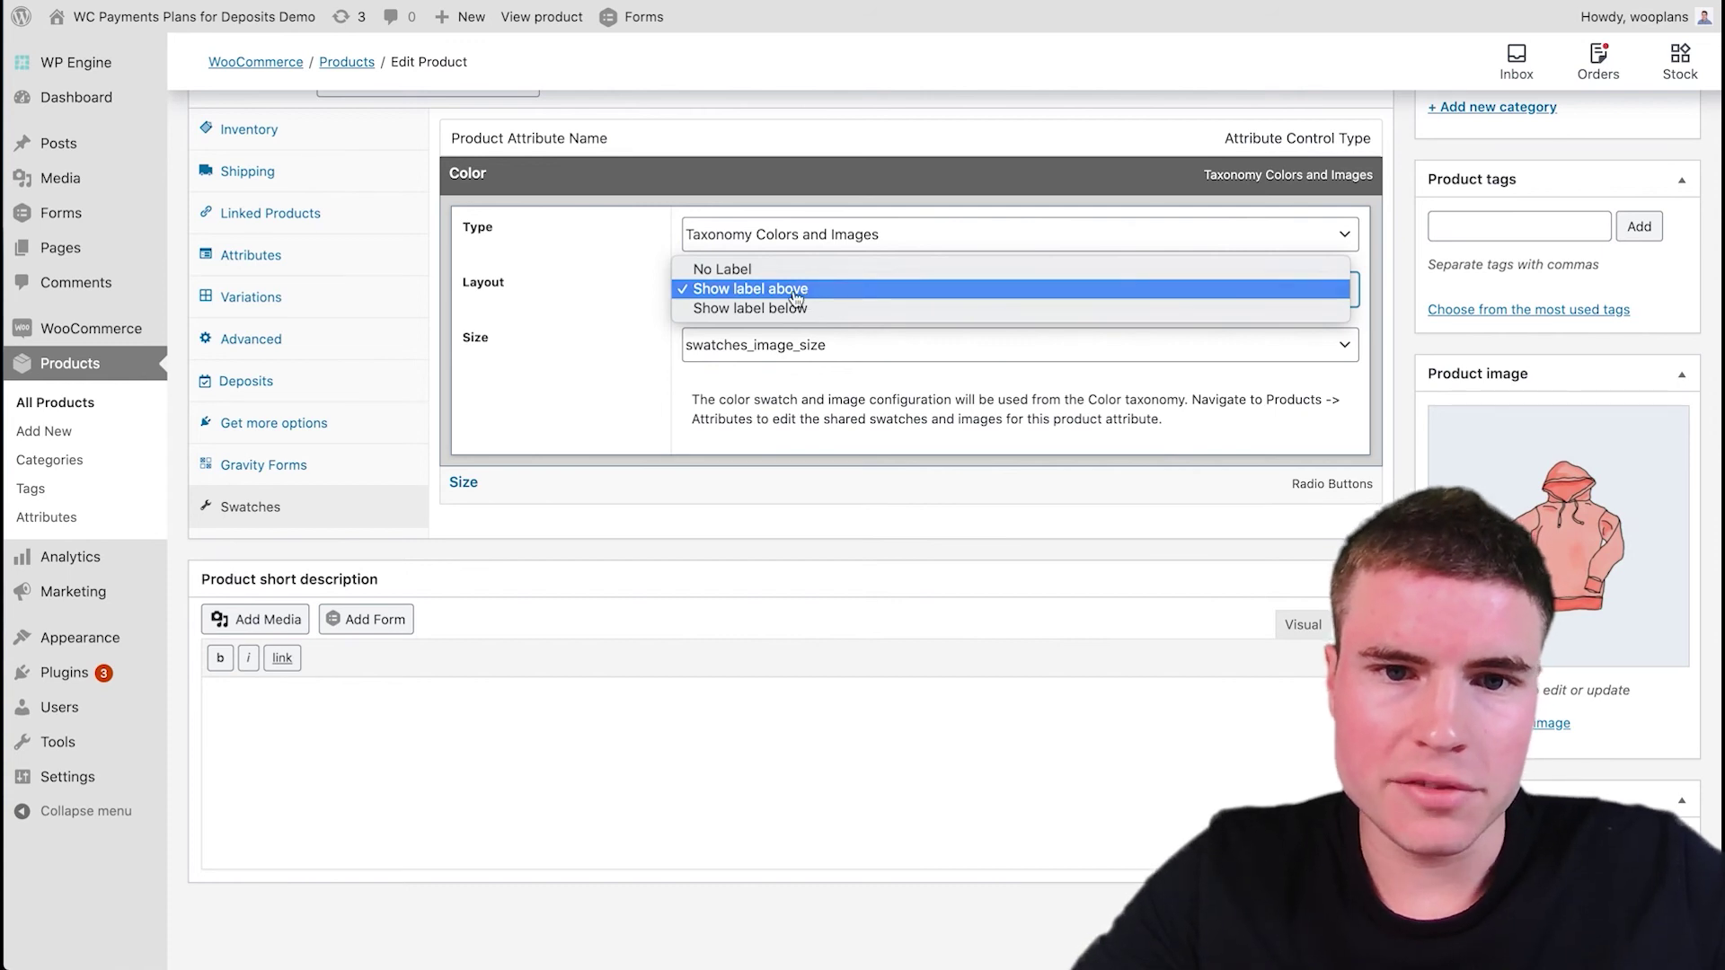
{"action": "left_click", "coordinate": [795, 290]}
{"action": "left_click", "coordinate": [825, 351]}
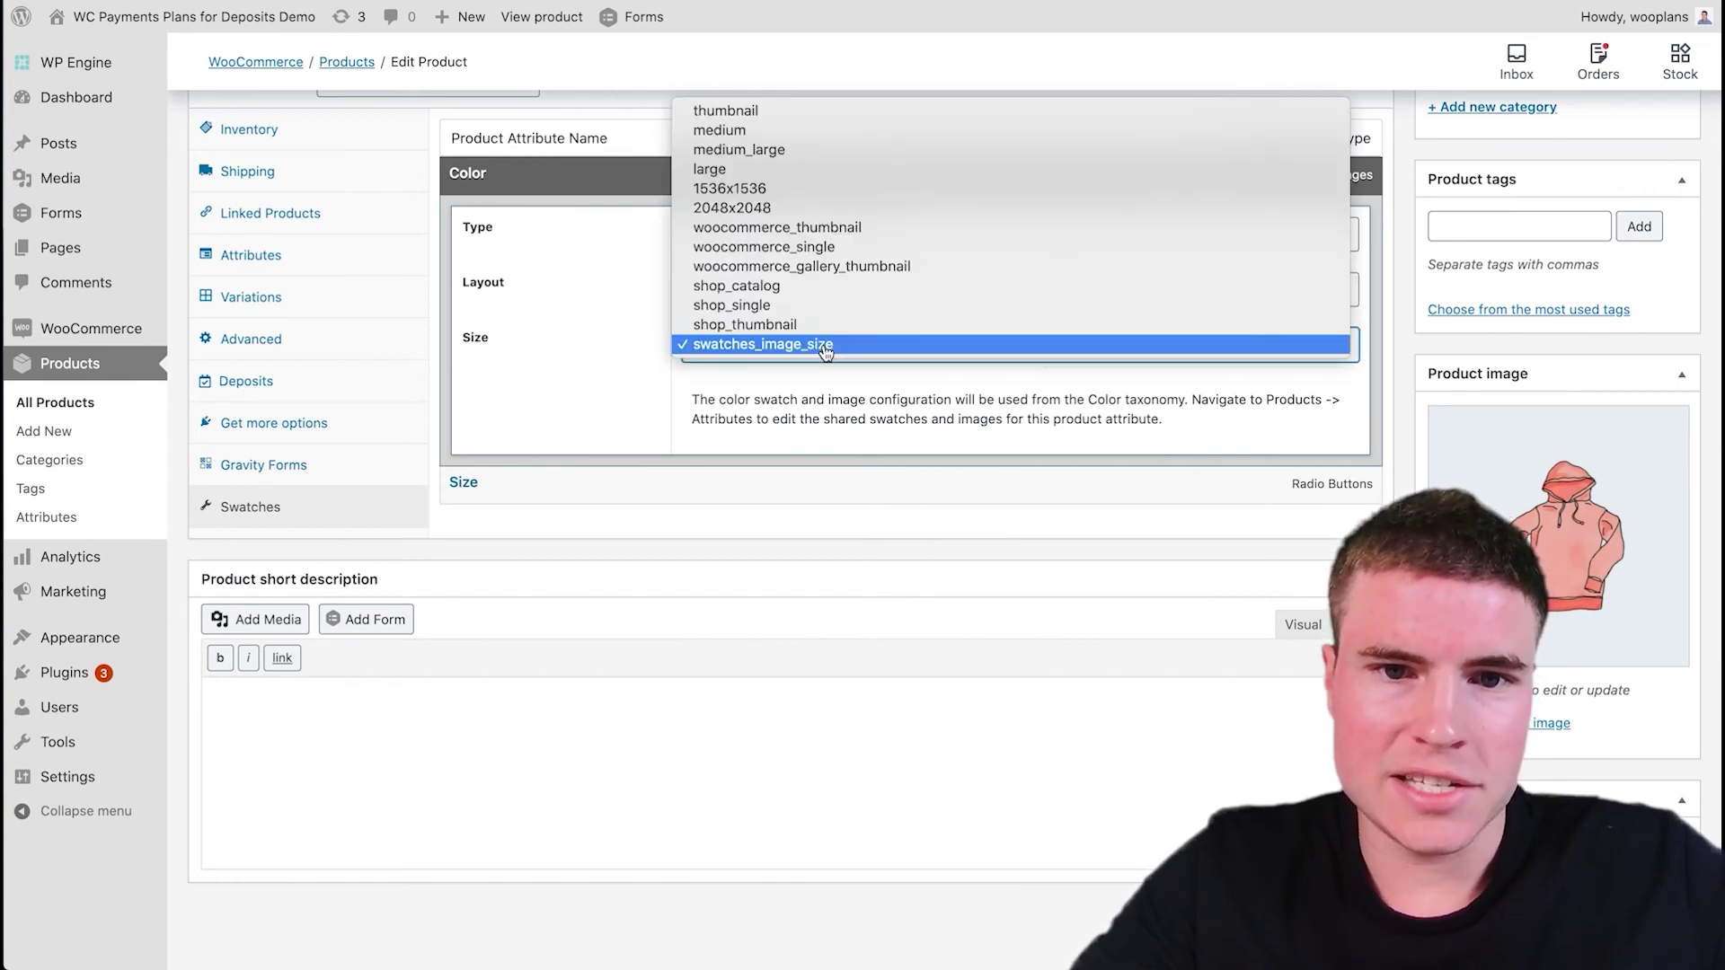
{"action": "left_click", "coordinate": [825, 347]}
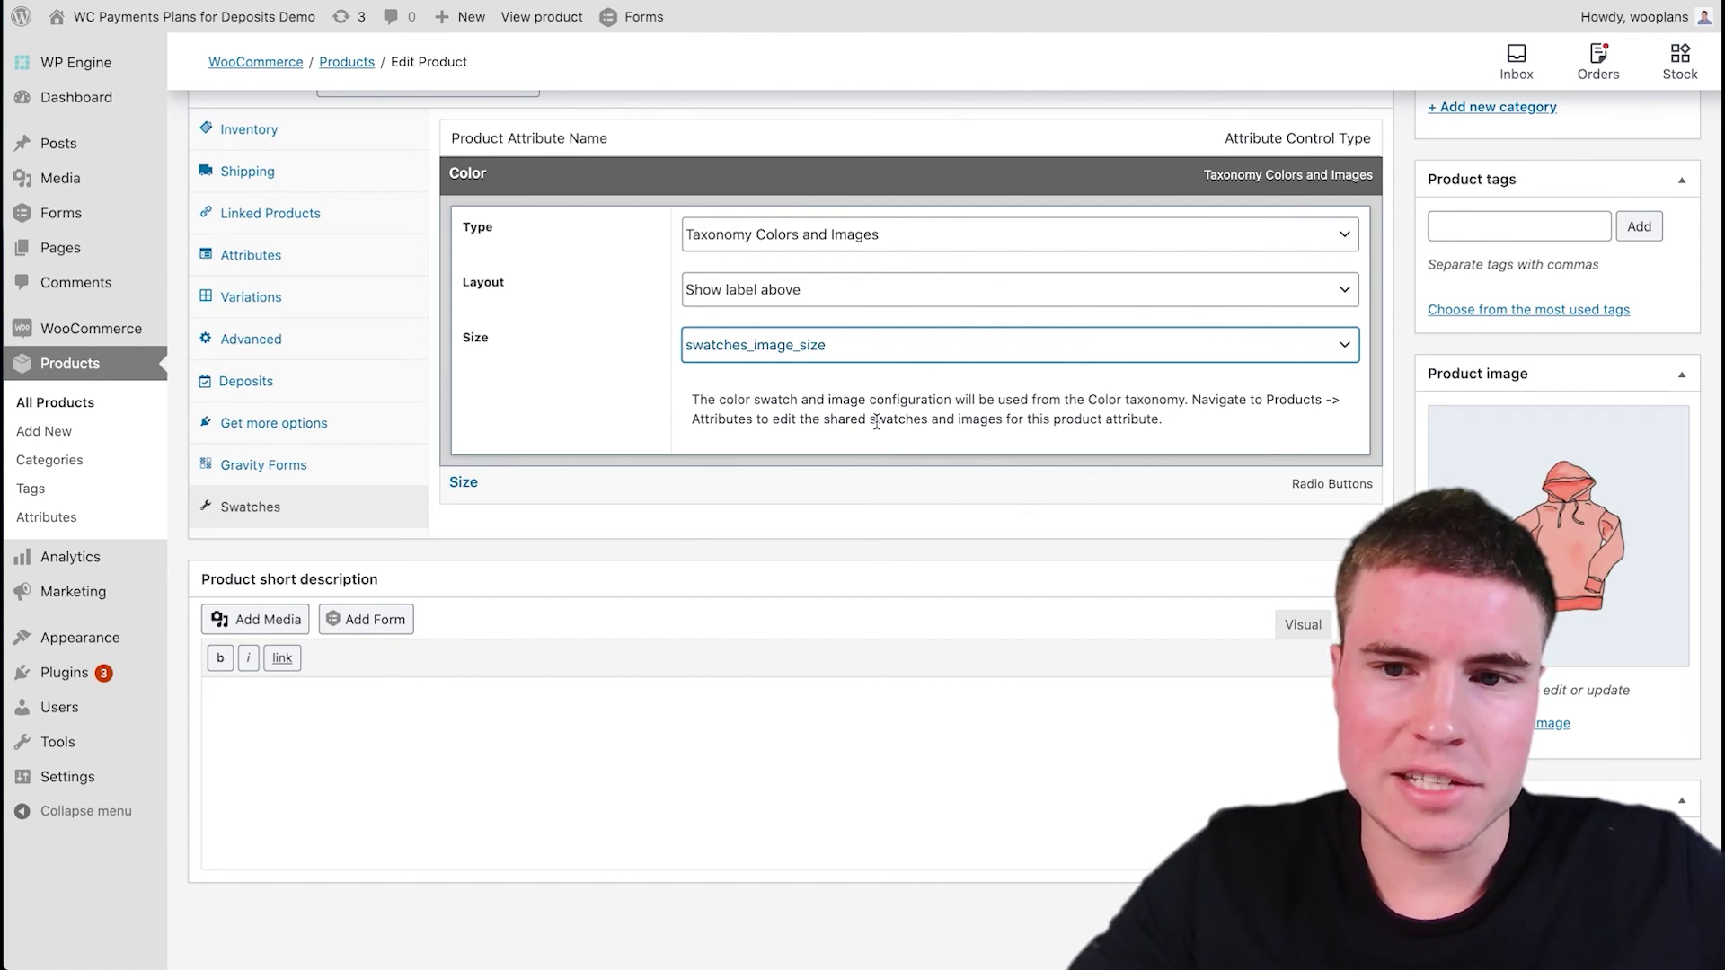
{"action": "scroll", "coordinate": [1110, 440], "scroll_direction": "up", "scroll_amount": 7}
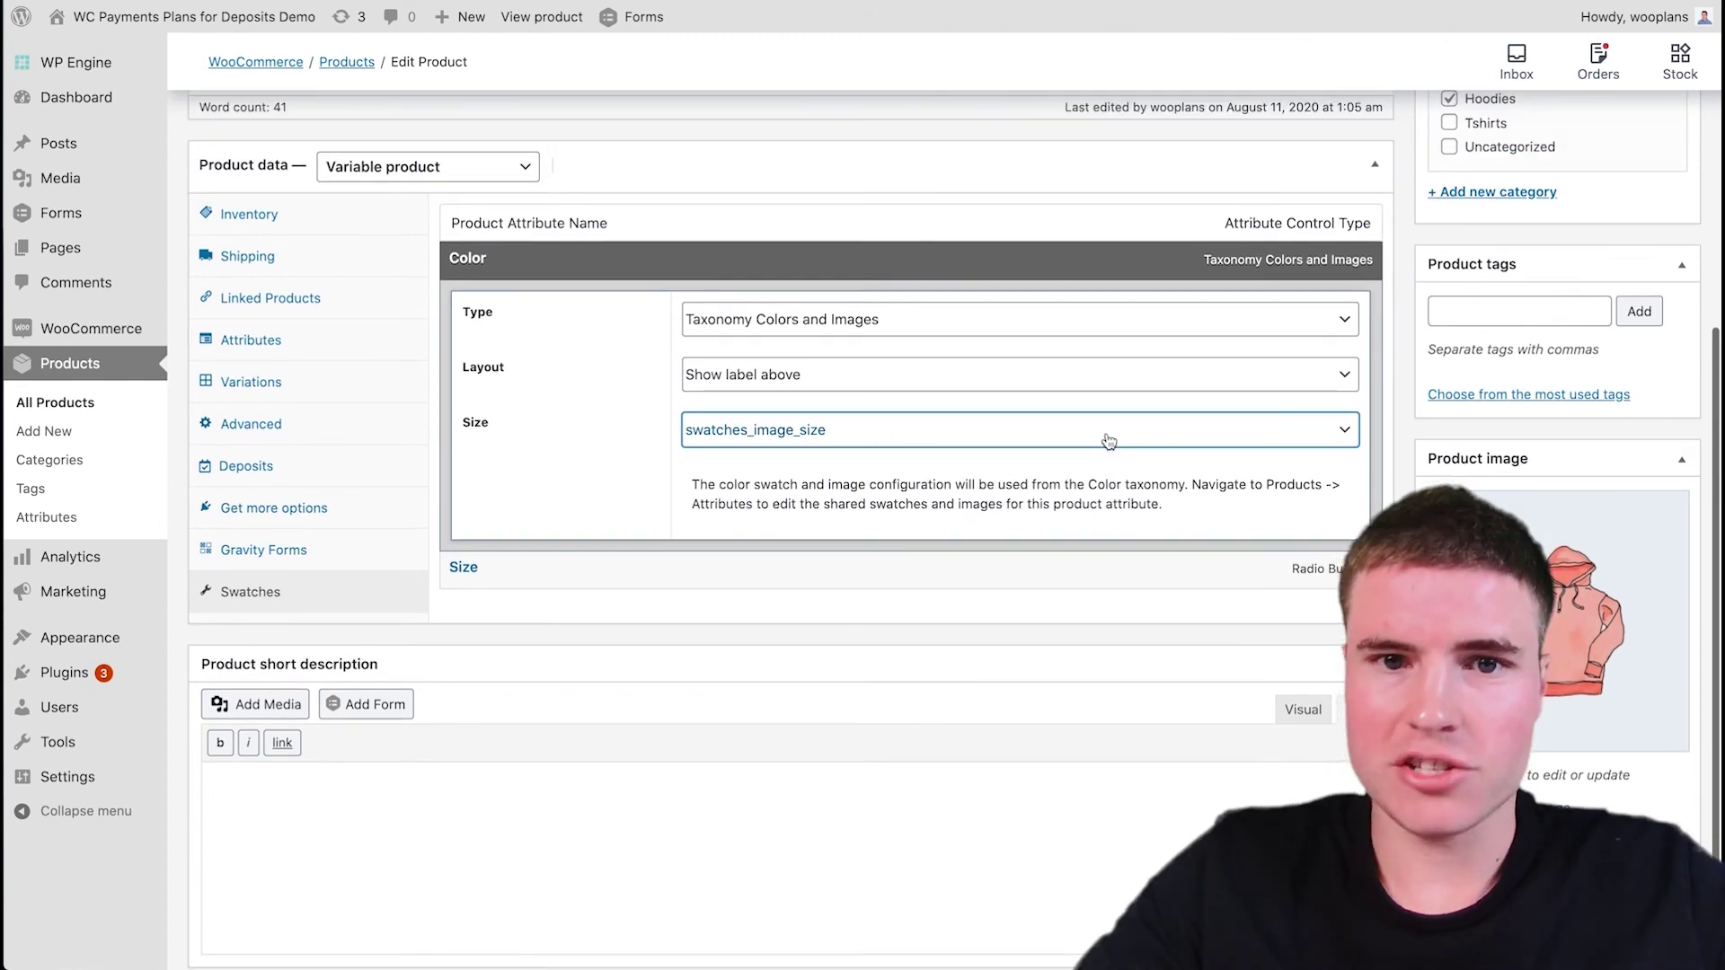
{"action": "left_click", "coordinate": [1662, 462]}
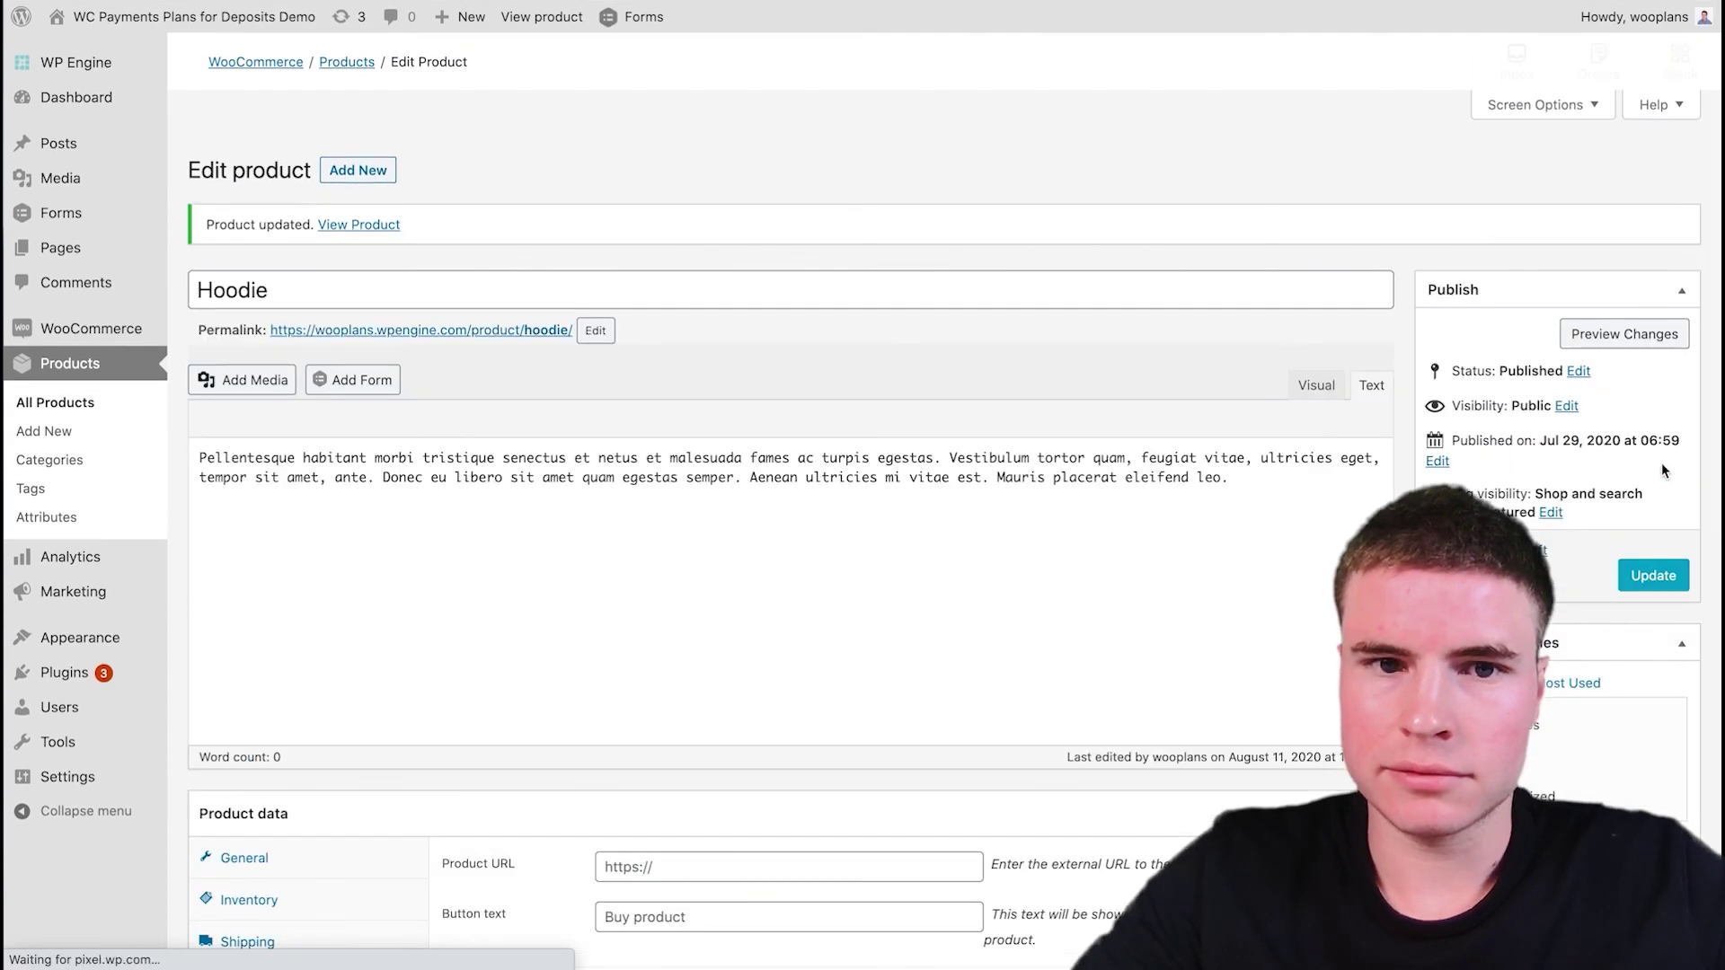
- On the Hoodie's storefront page, select size Small and the Camo photo swatch
{"action": "left_click", "coordinate": [553, 20]}
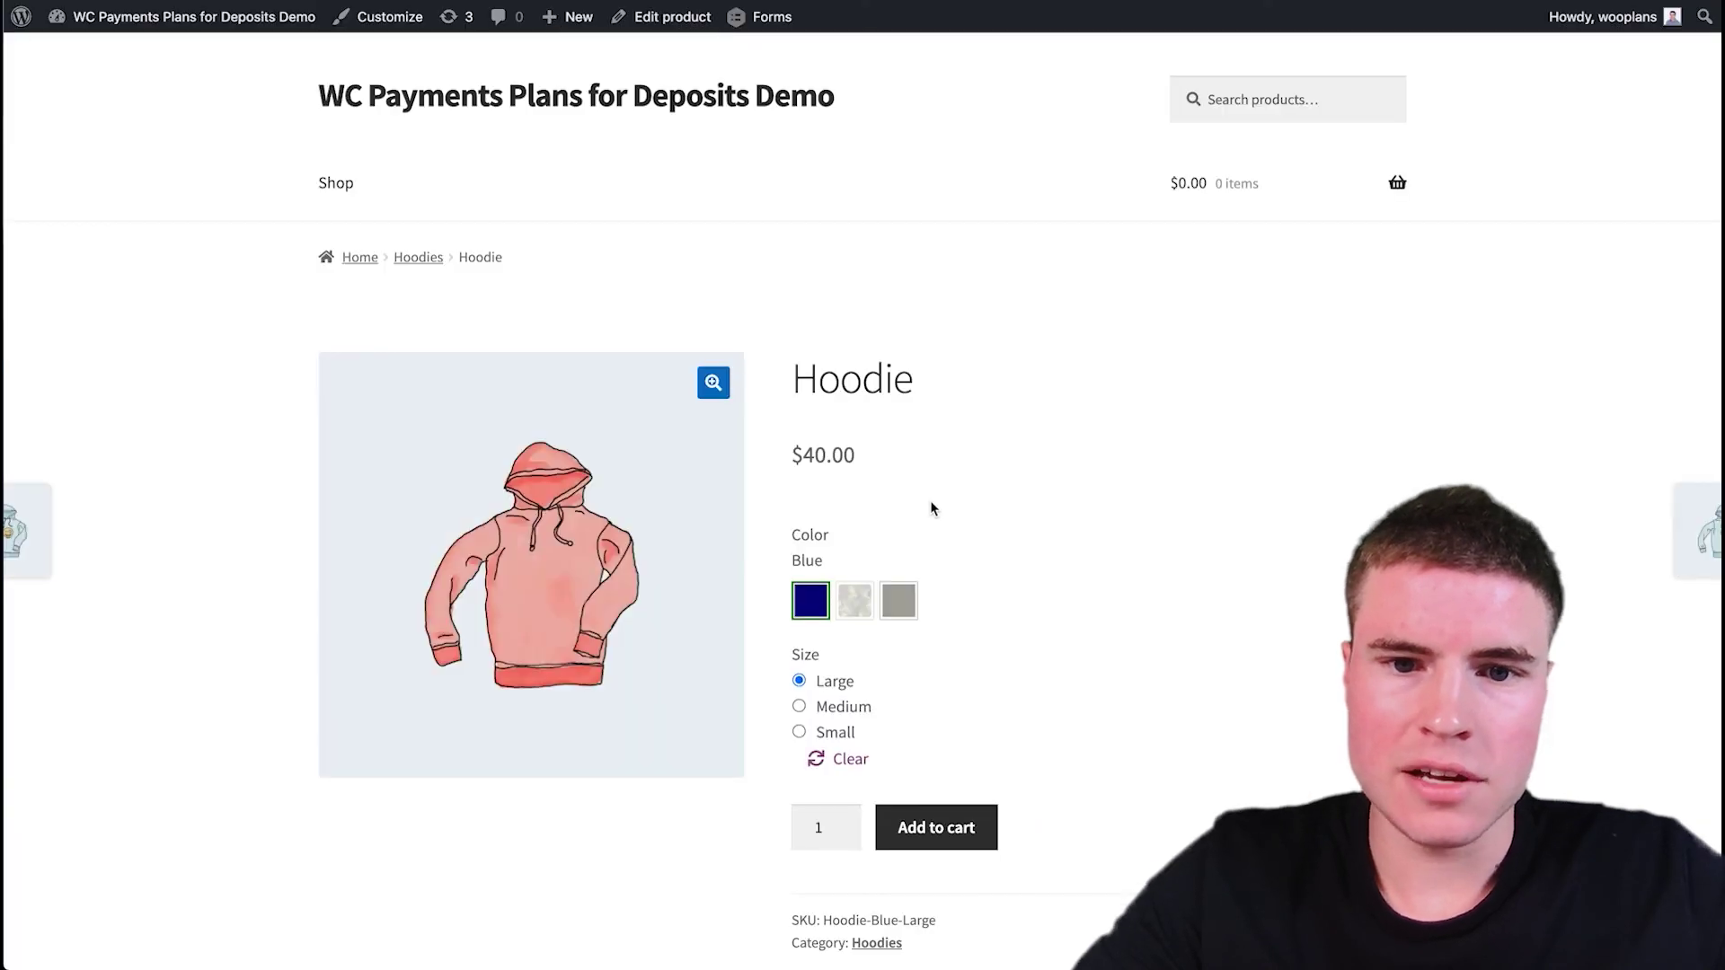
{"action": "left_click", "coordinate": [799, 731]}
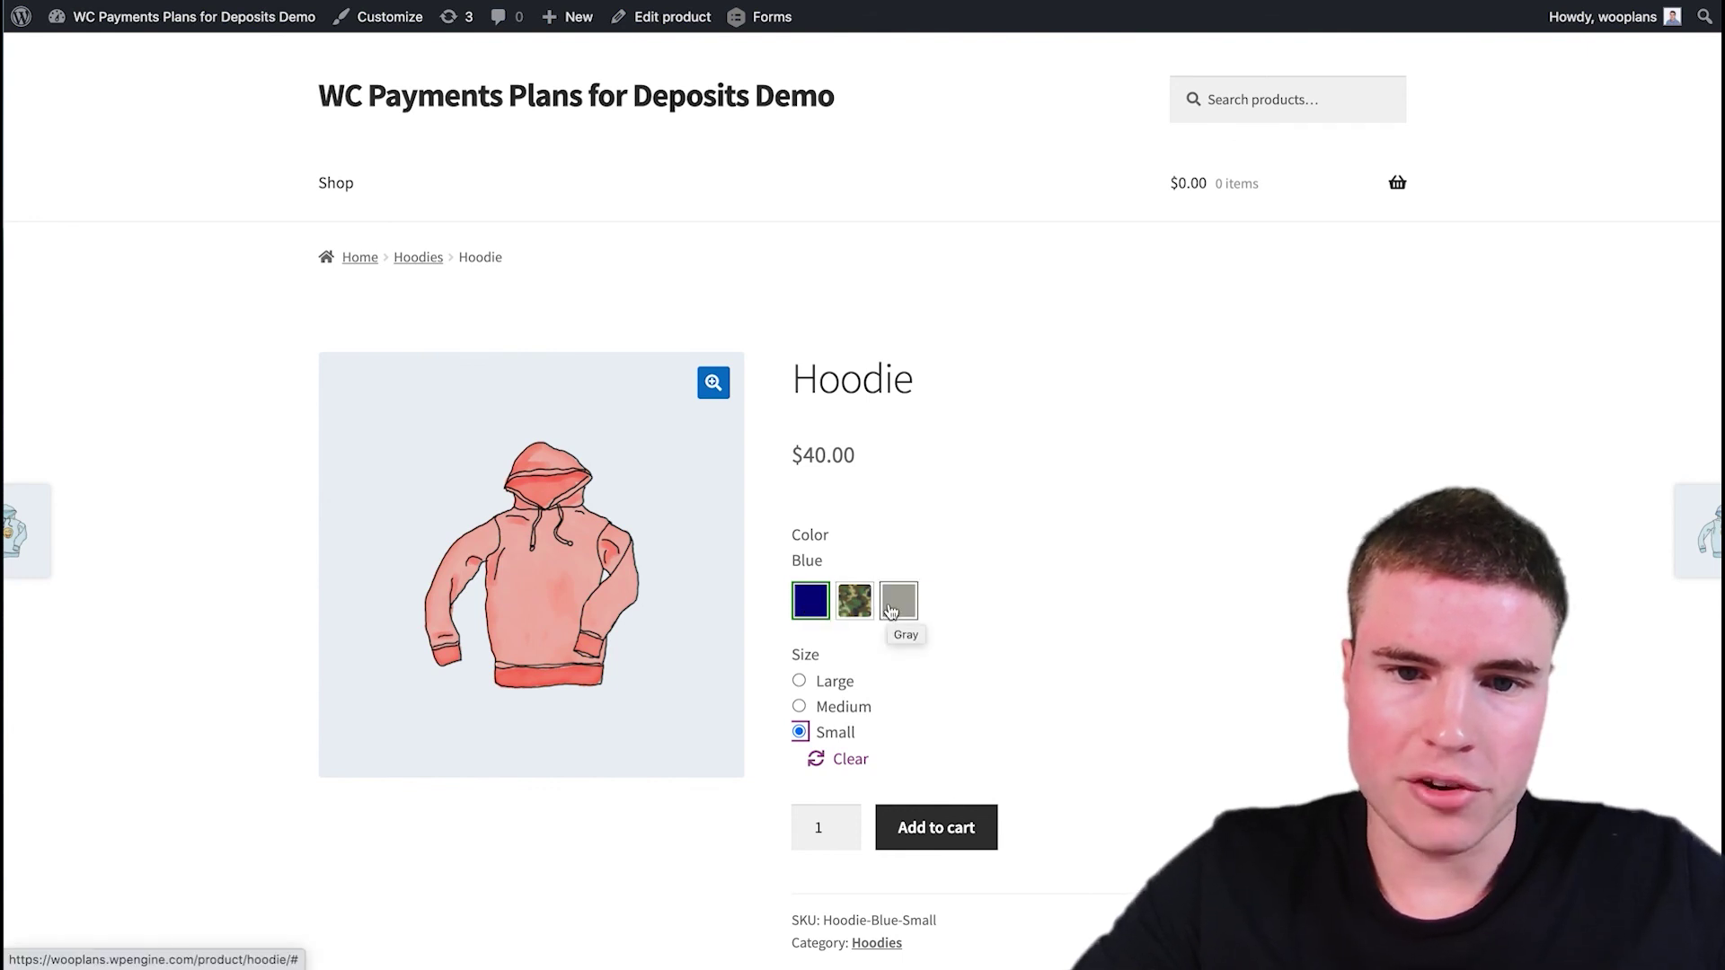
{"action": "left_click", "coordinate": [854, 609]}
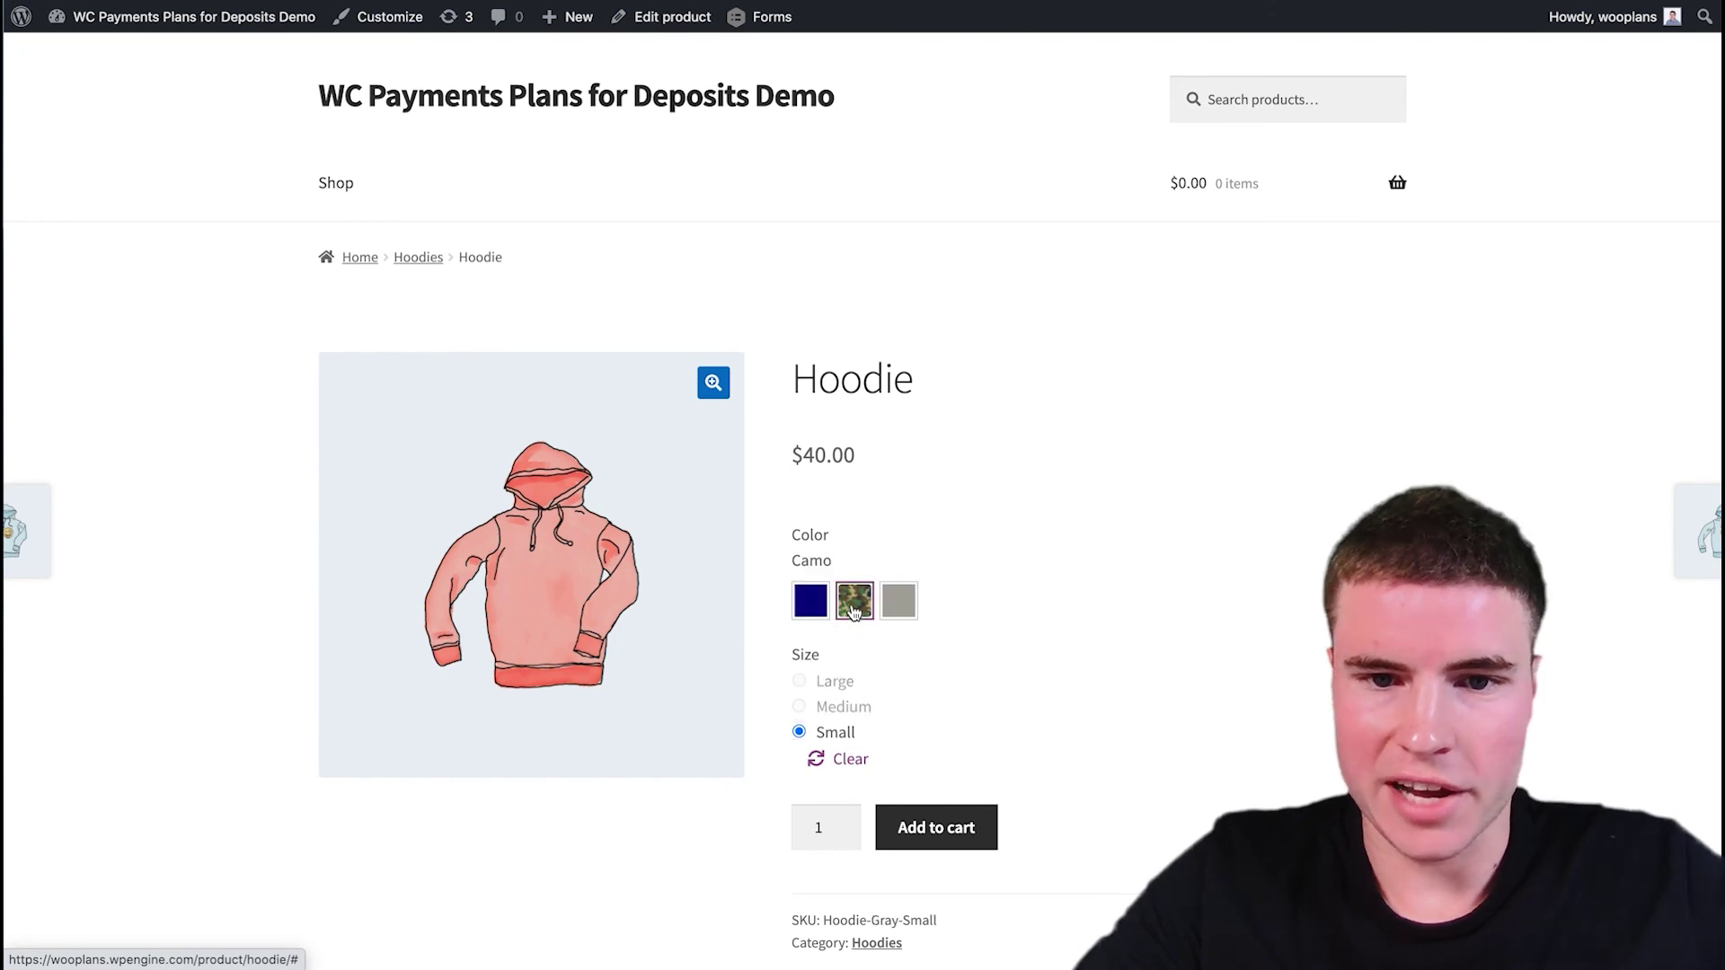